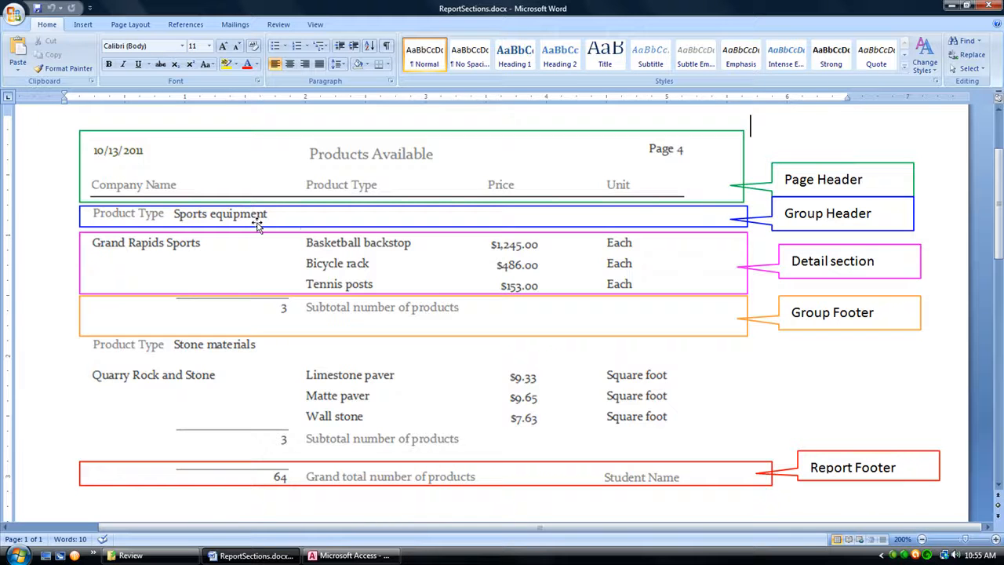
Step: Switch to Access and, in the ProductType group header, place the Product Type label at the left edge with the tblCompany.ProductType text box beside it
left_click(951, 6)
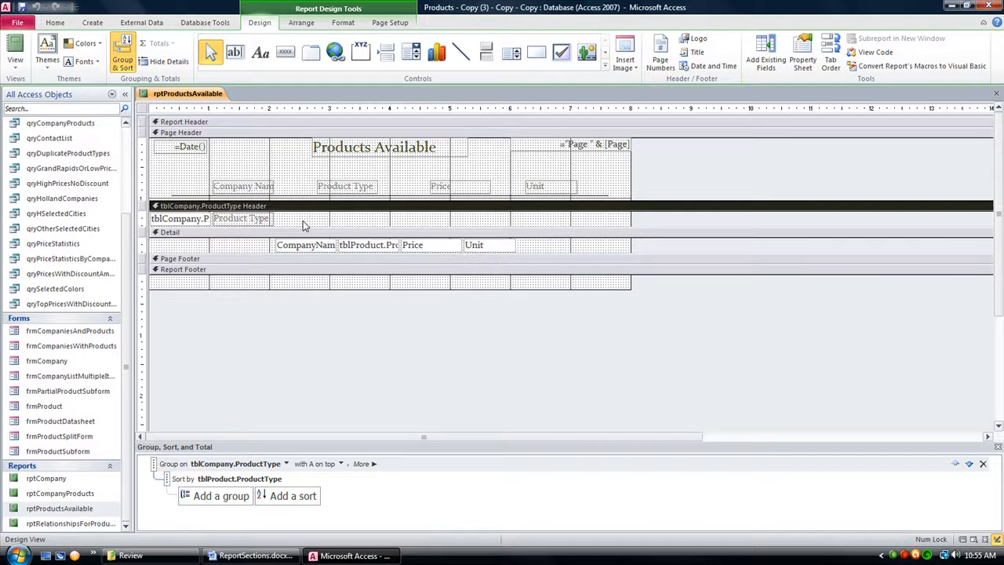
left_click(260, 220)
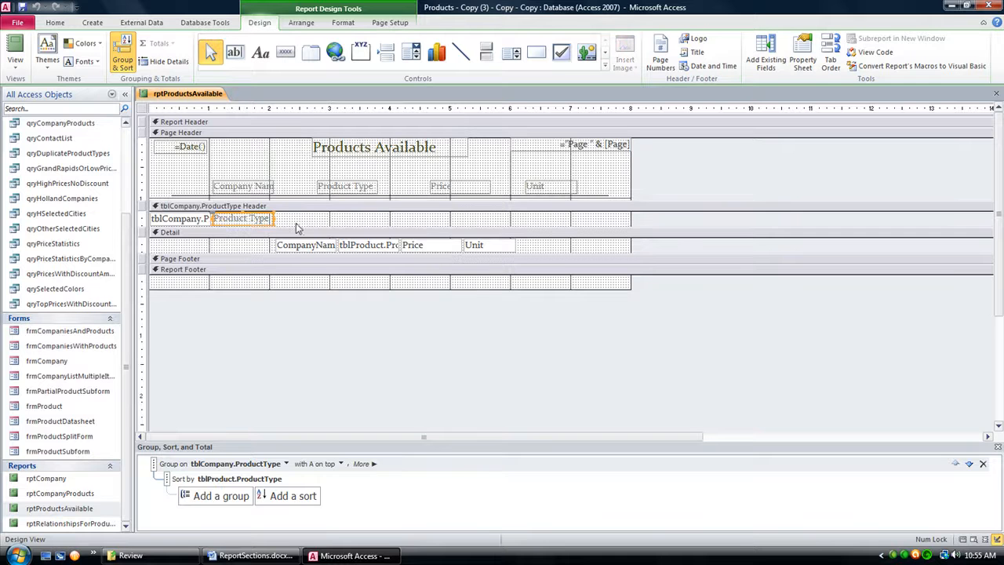
left_click(190, 221)
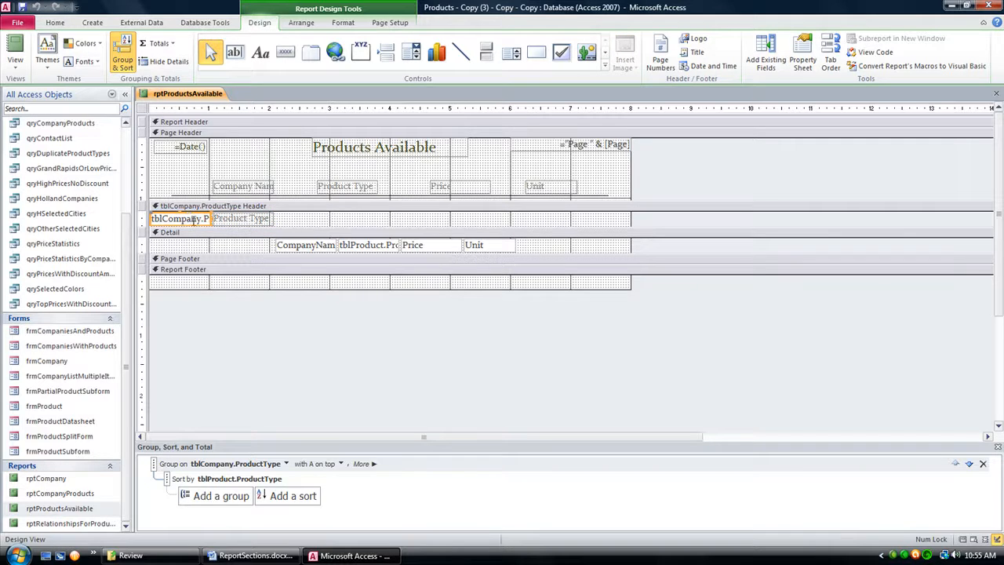
left_click_drag(179, 219, 314, 216)
left_click(251, 217)
left_click_drag(220, 219, 143, 218)
left_click_drag(299, 223, 211, 217)
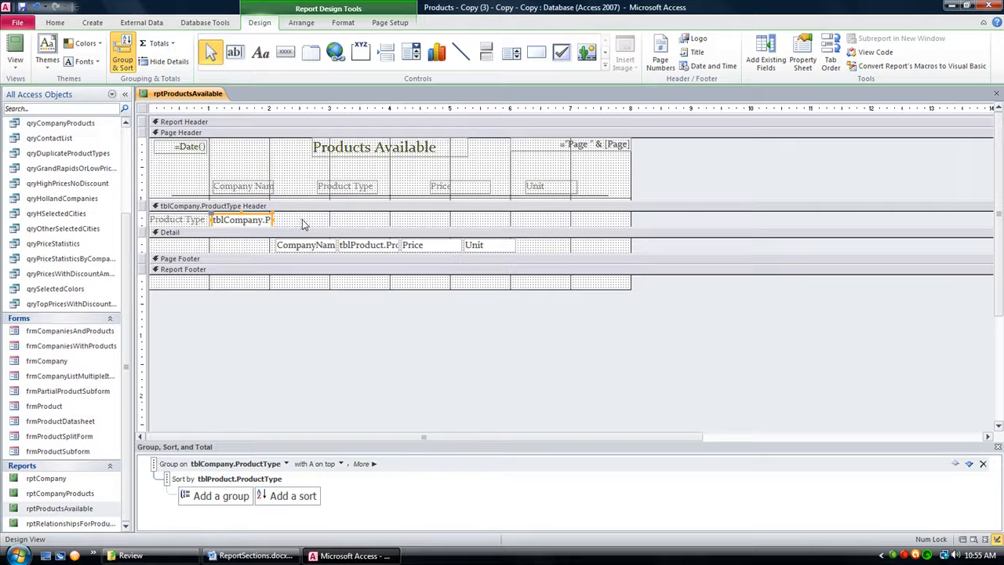
left_click(331, 225)
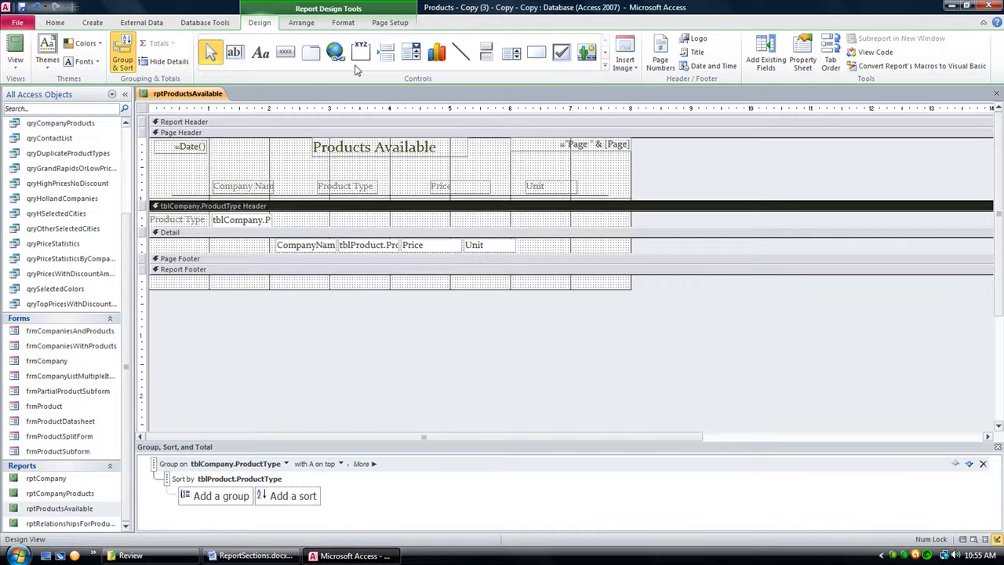
Step: Widen the tblCompany.ProductType text box in the group header to about 2.1 inches so its full field name fits
left_click(301, 22)
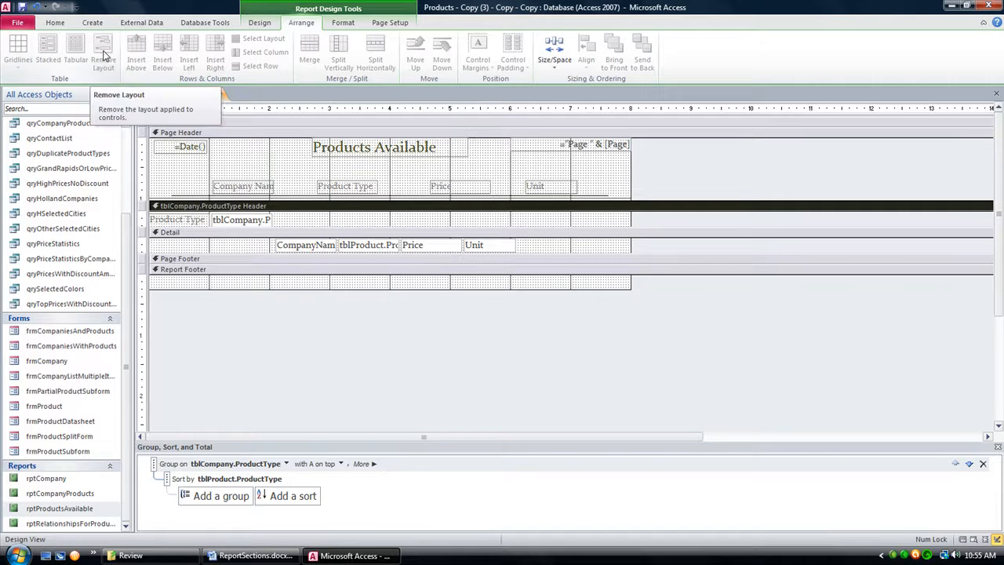
left_click(267, 222)
left_click_drag(274, 219, 339, 219)
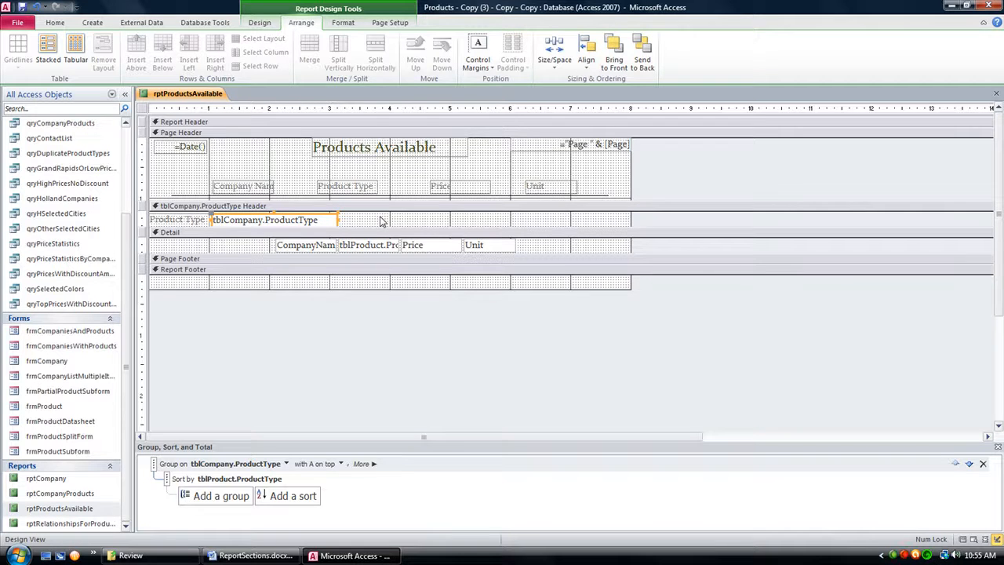
Step: Following the Word sample's detail section, widen CompanyName to about 2.5 inches, starting about 0.25 inch in, and extend the Company Name heading left
left_click(252, 556)
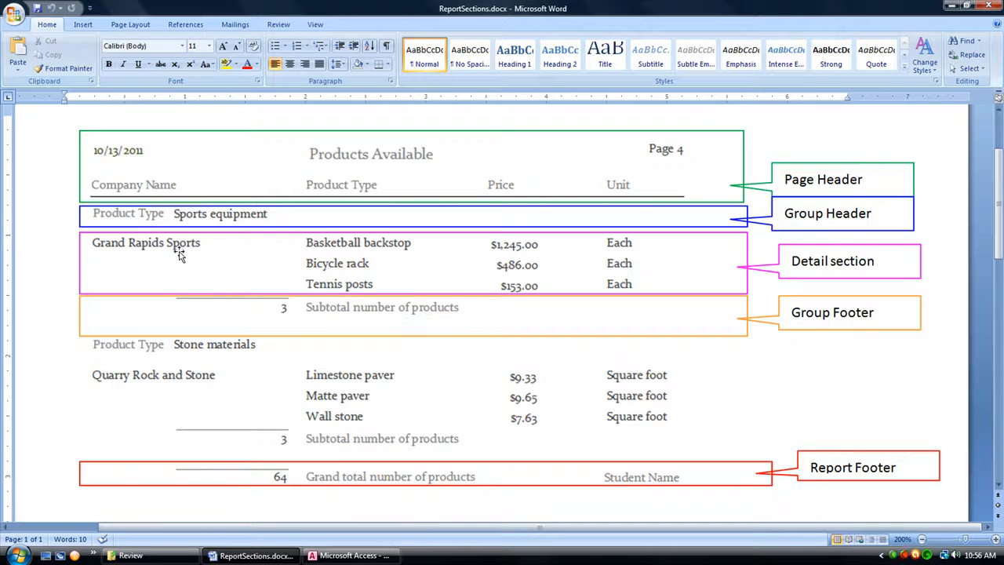
left_click(349, 555)
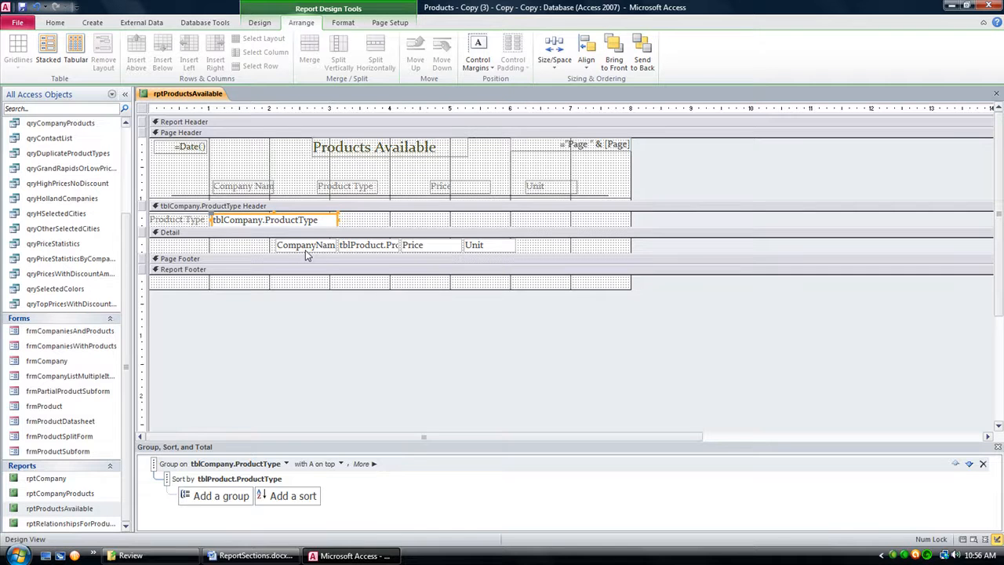
left_click(286, 555)
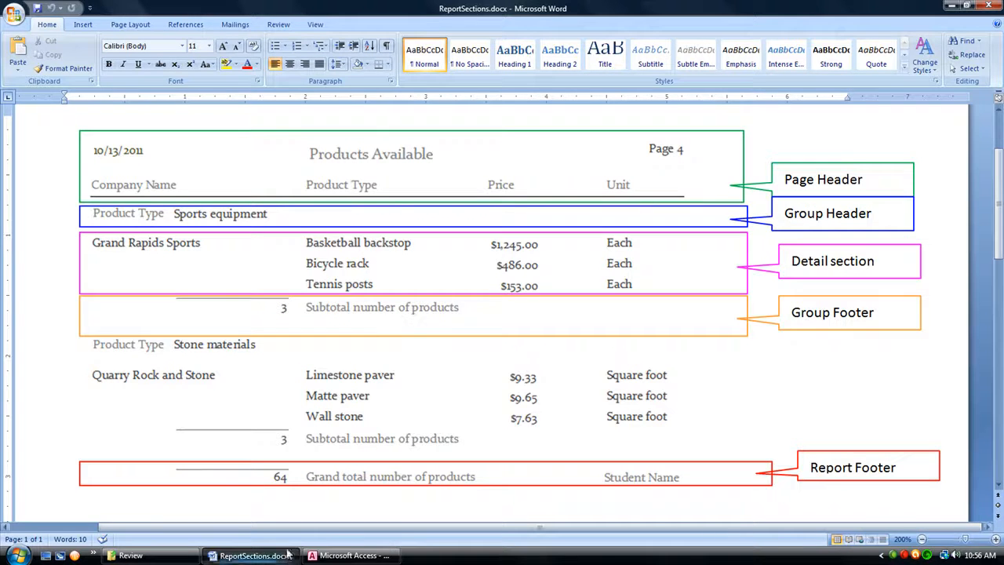
mouse_move(357, 559)
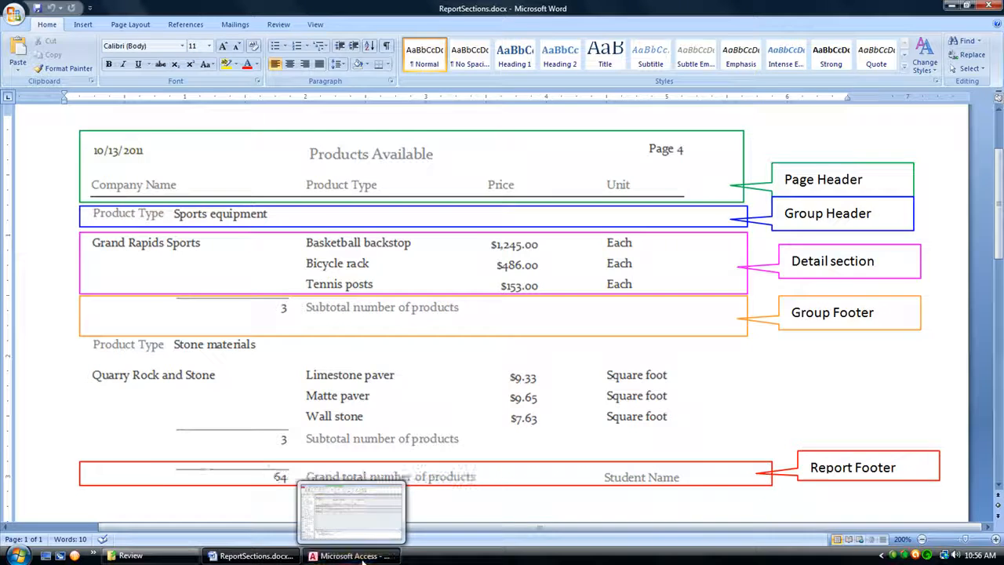
left_click(351, 514)
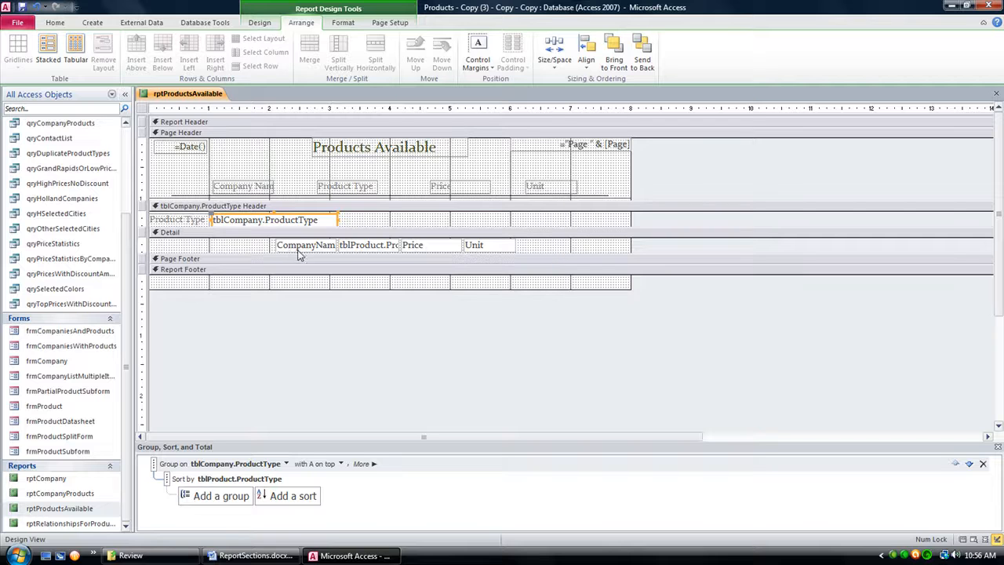
left_click(298, 246)
left_click_drag(277, 247, 316, 244)
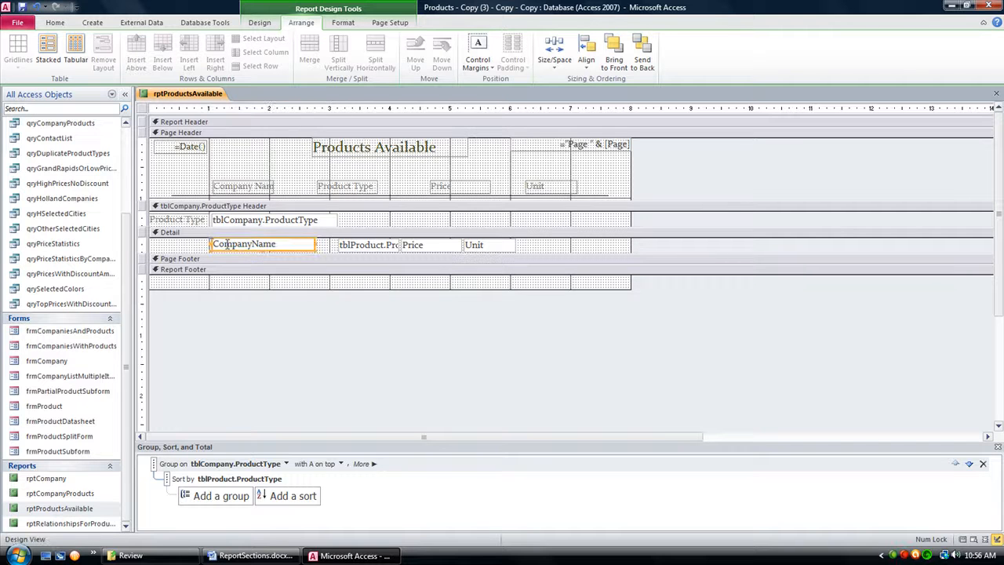
left_click_drag(211, 244, 163, 244)
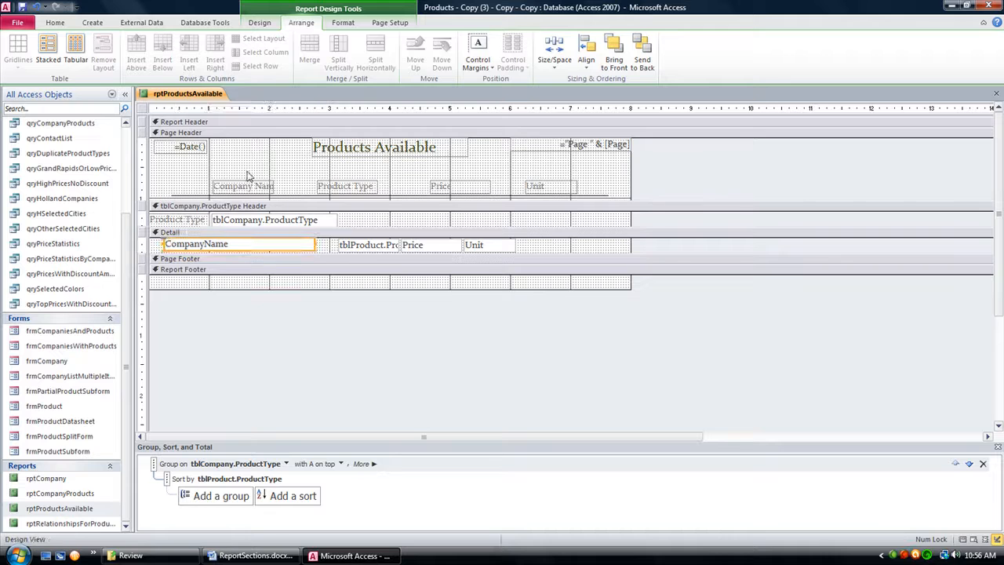
left_click(213, 188)
left_click_drag(210, 187, 166, 187)
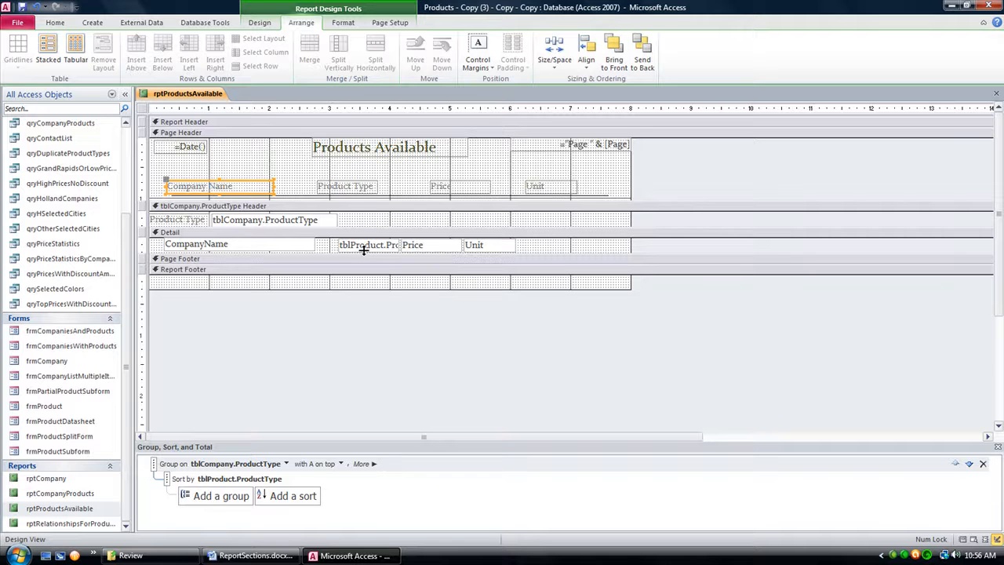
Step: Move the Unit text box and heading right to about 6.9 inches, and the Price text box and heading to about 5.6 inches
left_click_drag(492, 248, 593, 244)
left_click_drag(560, 188, 593, 194)
left_click_drag(443, 190, 482, 188)
left_click_drag(422, 247, 509, 243)
left_click_drag(504, 193, 522, 188)
Step: Widen the tblProduct.ProductType text box to about 2.3 inches and align the Product Type heading with its left edge
left_click(379, 247)
left_click_drag(400, 244, 477, 245)
left_click(359, 187)
left_click_drag(329, 183, 351, 183)
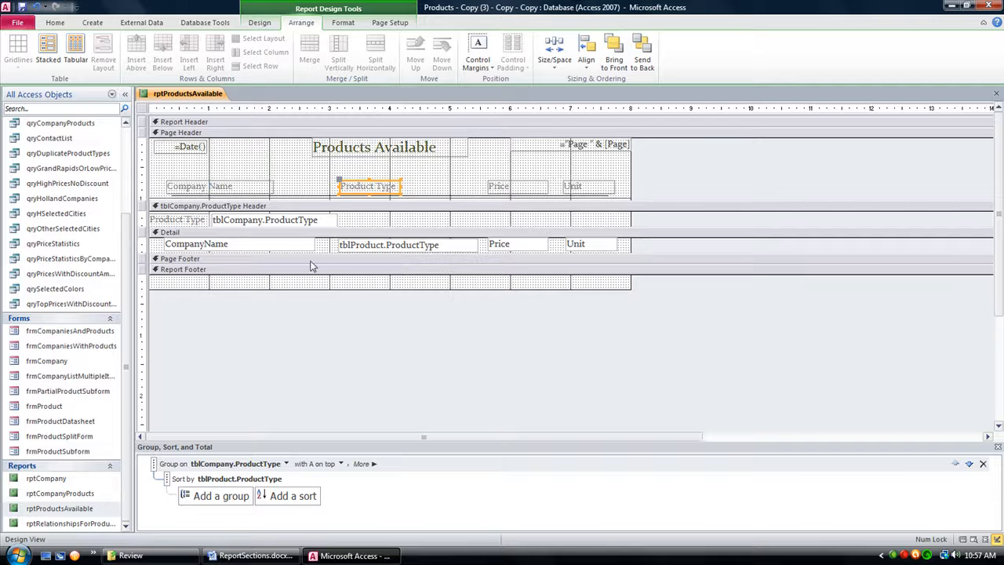
Step: Display the products report in Report View and compare its company name column with the sample in the Word document
left_click(255, 249)
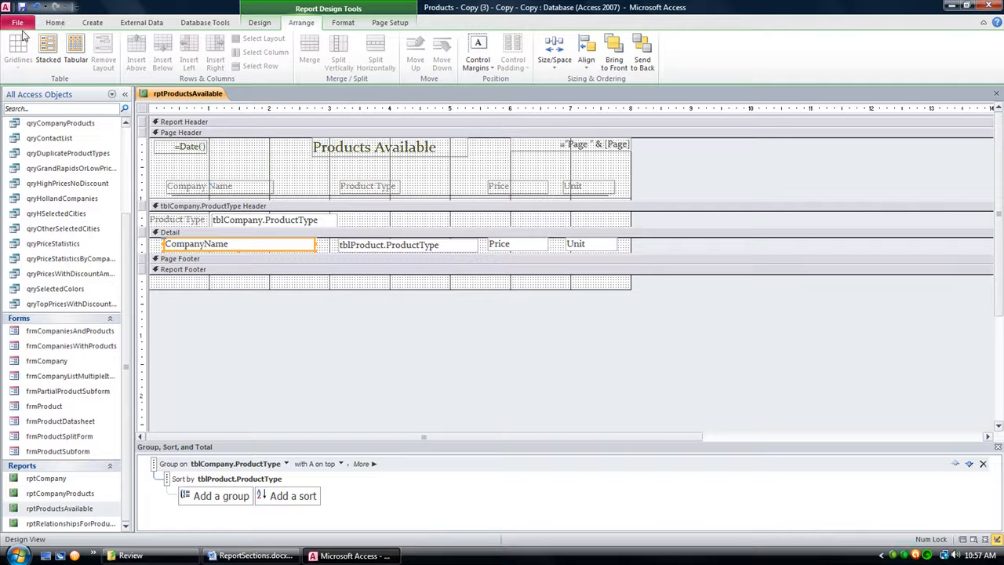
left_click(54, 23)
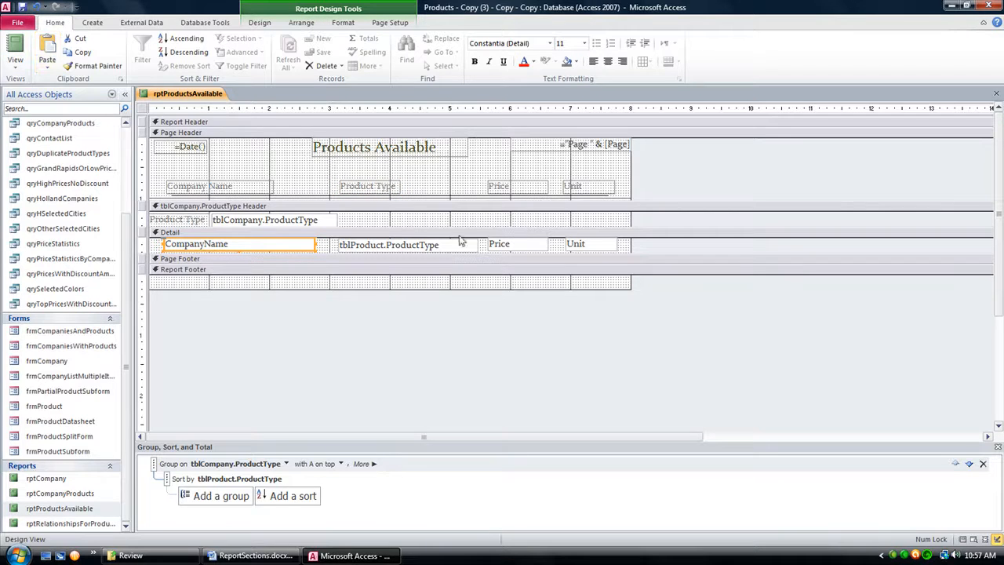
left_click(13, 44)
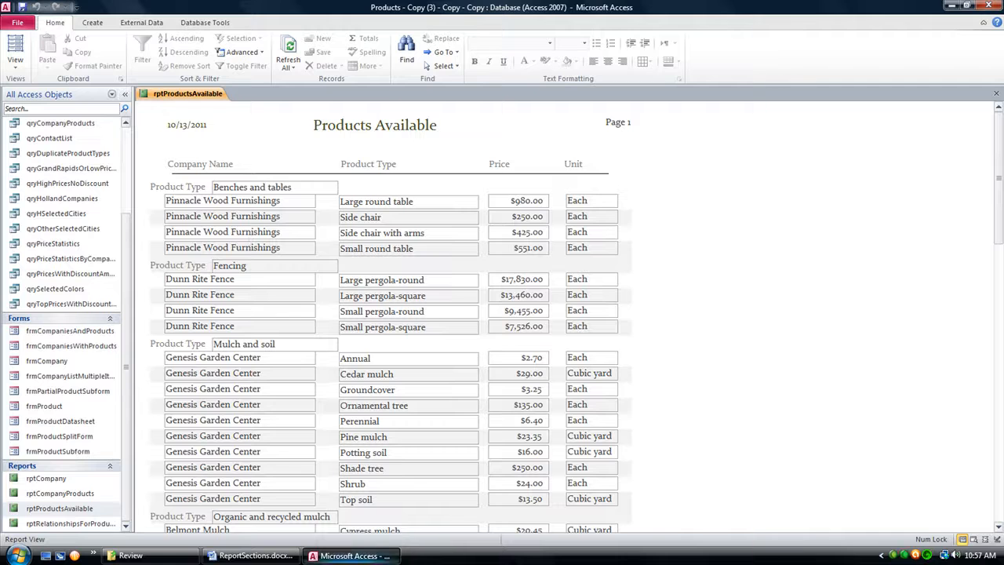
left_click(253, 556)
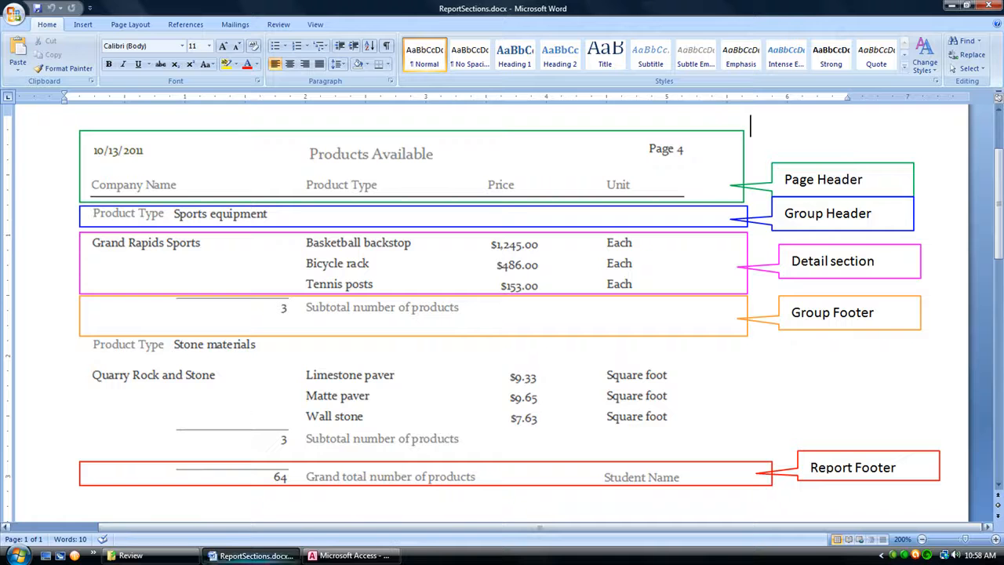
left_click(345, 555)
Step: Return to Design View and set the CompanyName text box's Hide Duplicates property to Yes
left_click(17, 67)
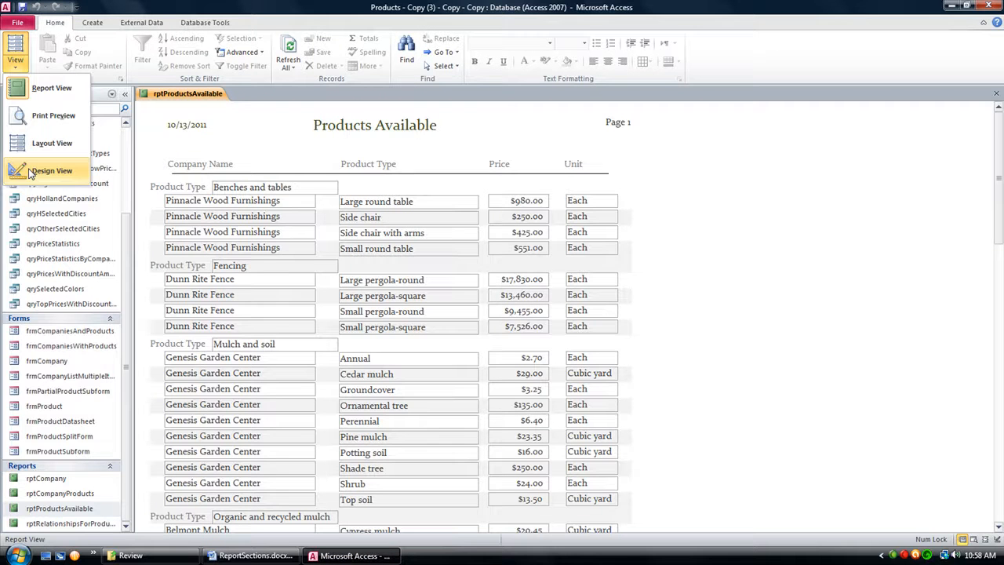
left_click(55, 173)
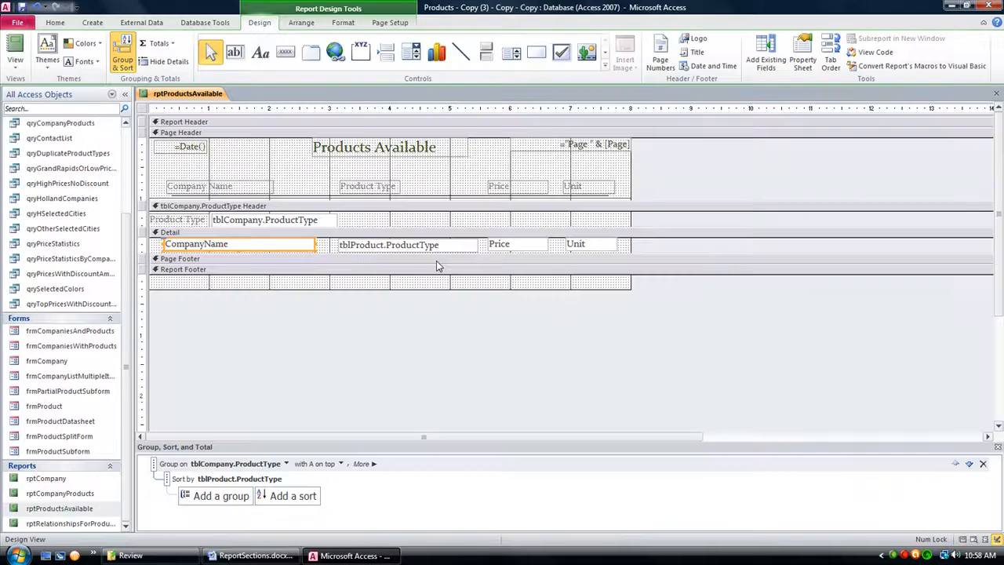
right_click(251, 251)
left_click(290, 537)
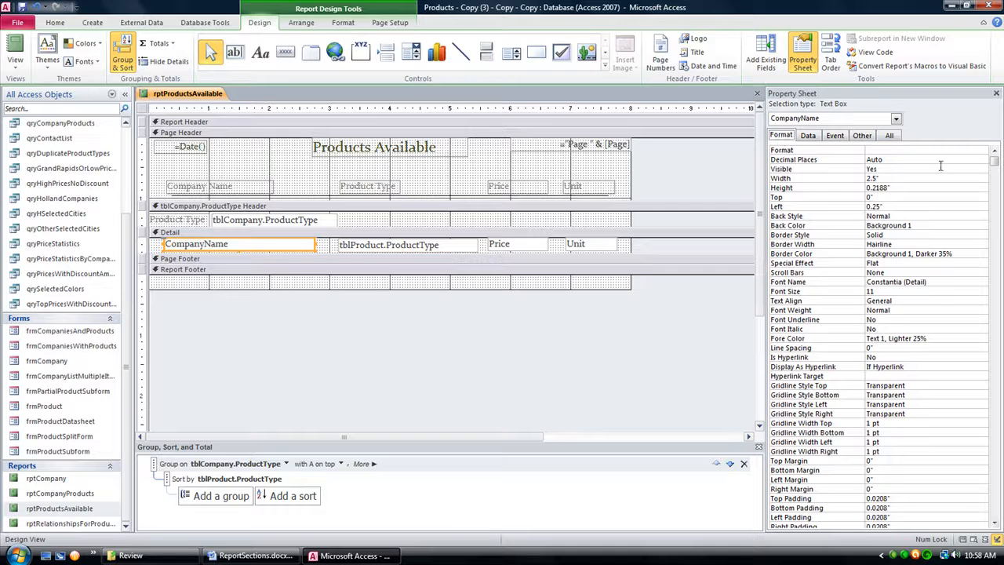
left_click(889, 136)
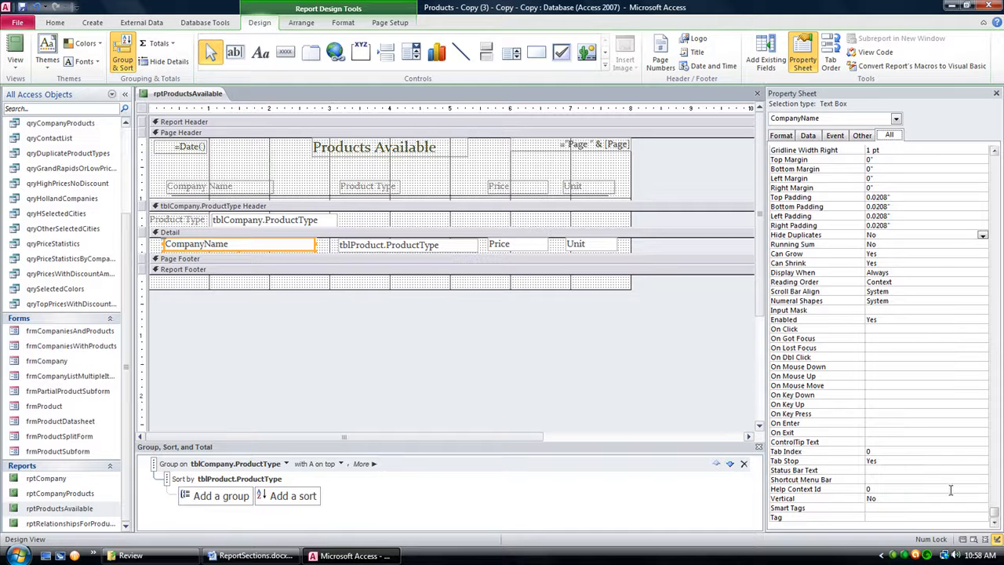
left_click(778, 237)
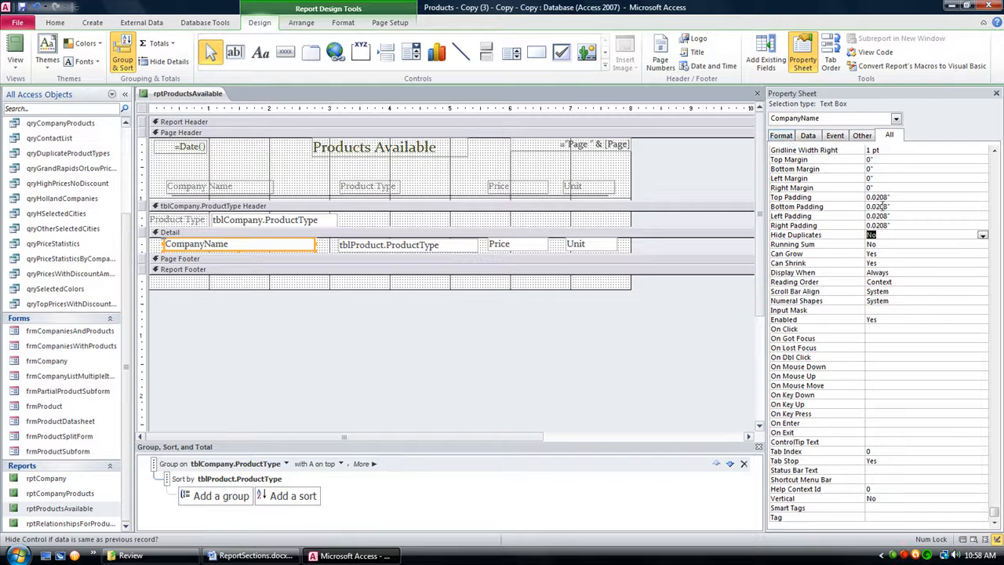
left_click(780, 136)
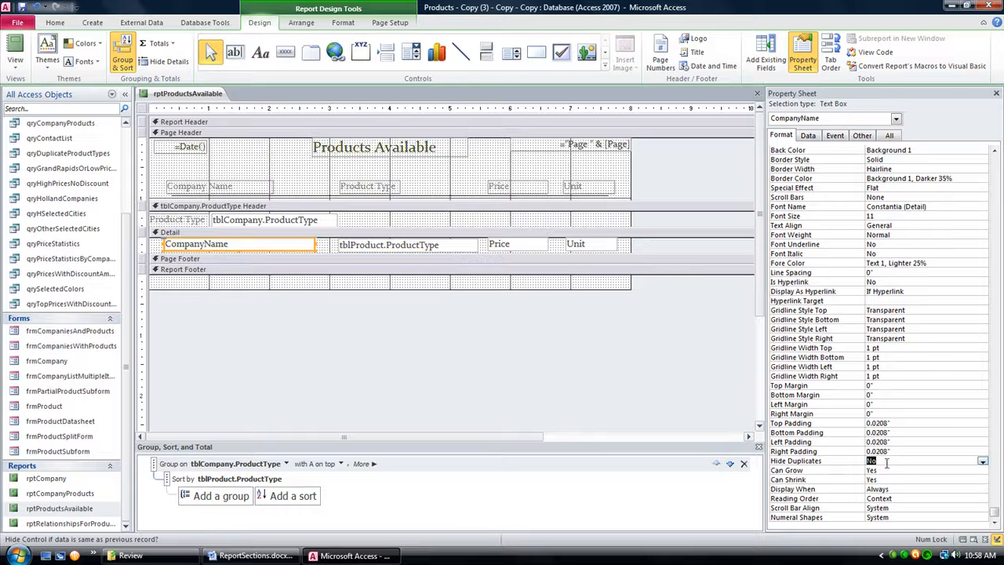
left_click(983, 462)
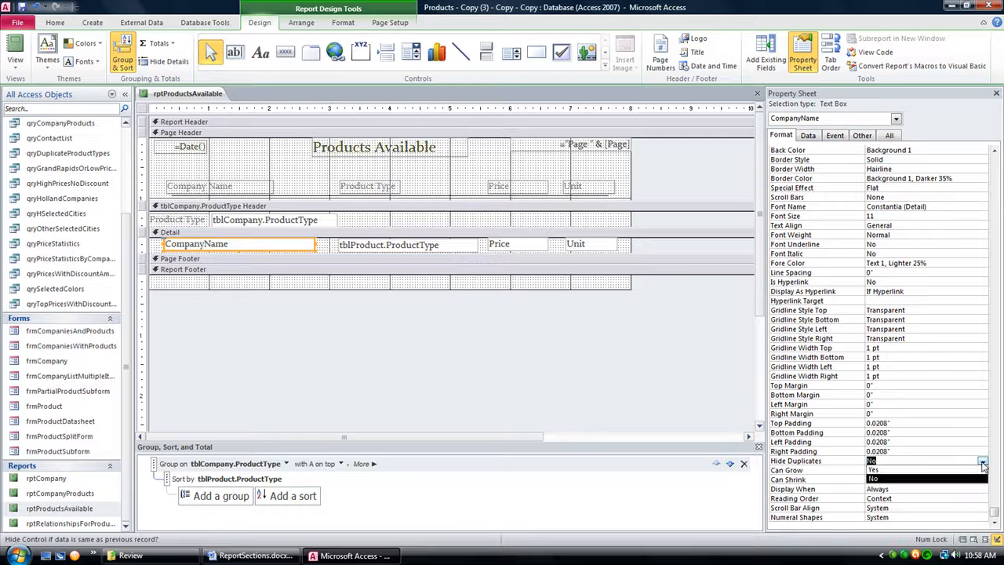
left_click(924, 476)
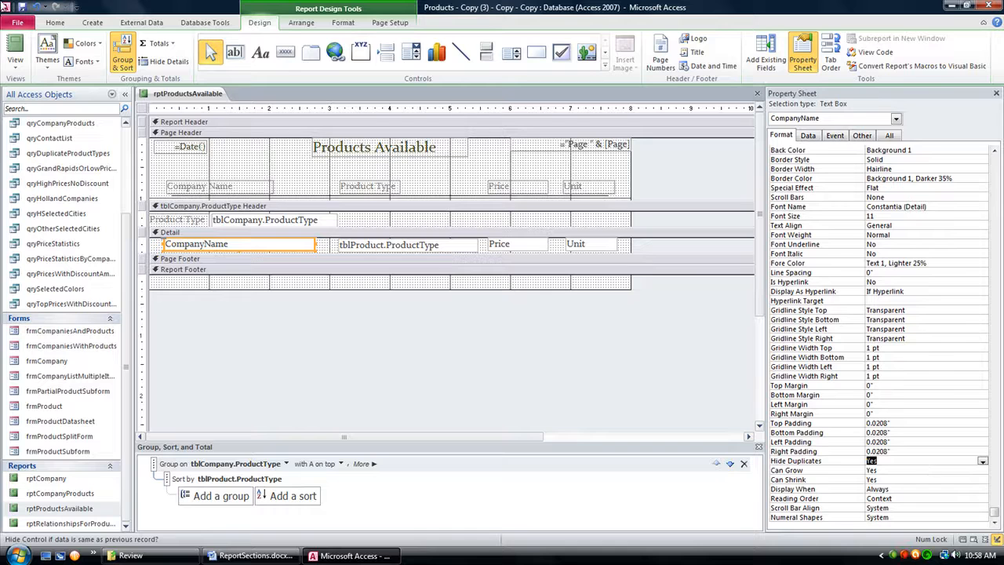
Step: Check the company names in Report View and compare the text box borders with the sample in Word
left_click(15, 48)
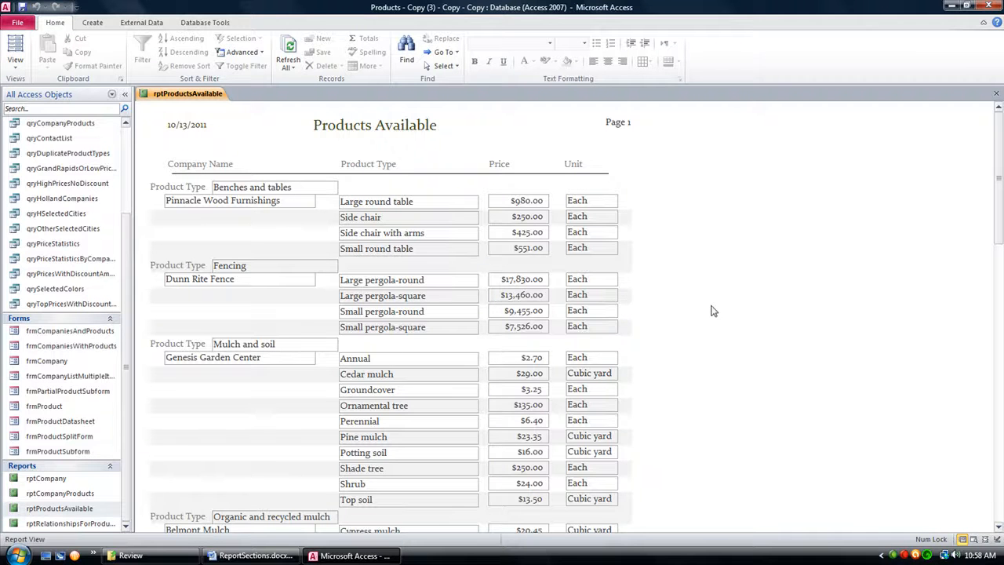
left_click(15, 62)
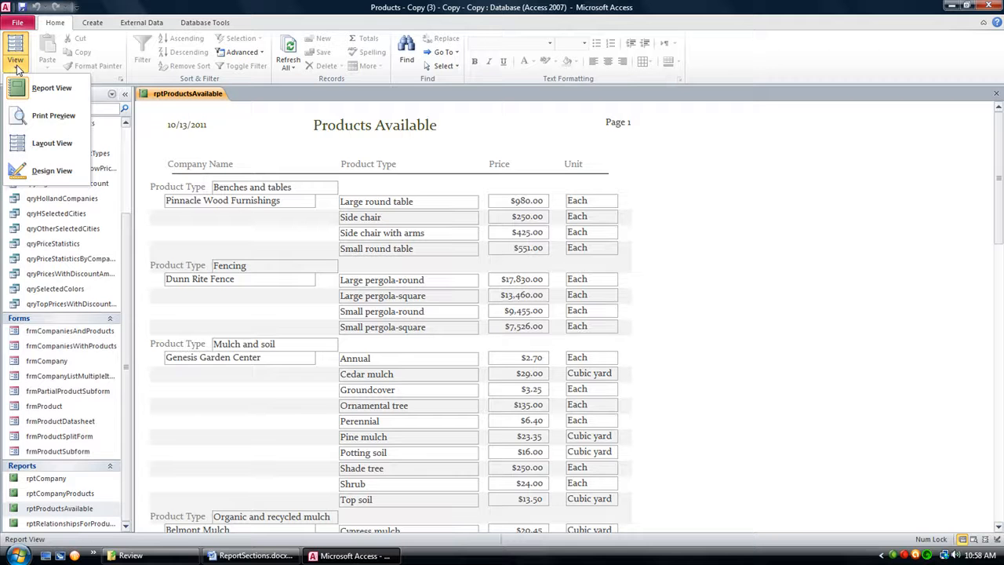
left_click(249, 557)
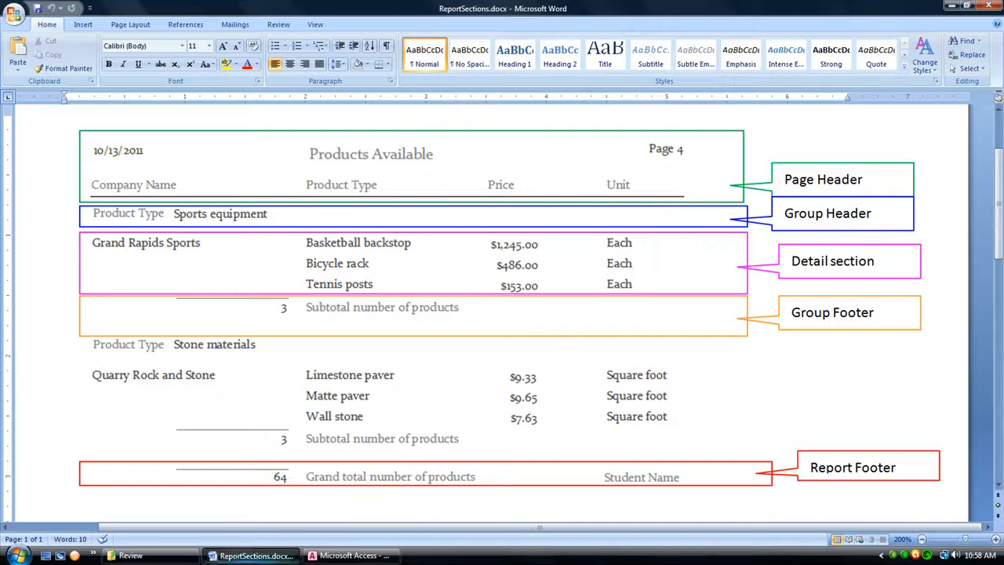
left_click(349, 556)
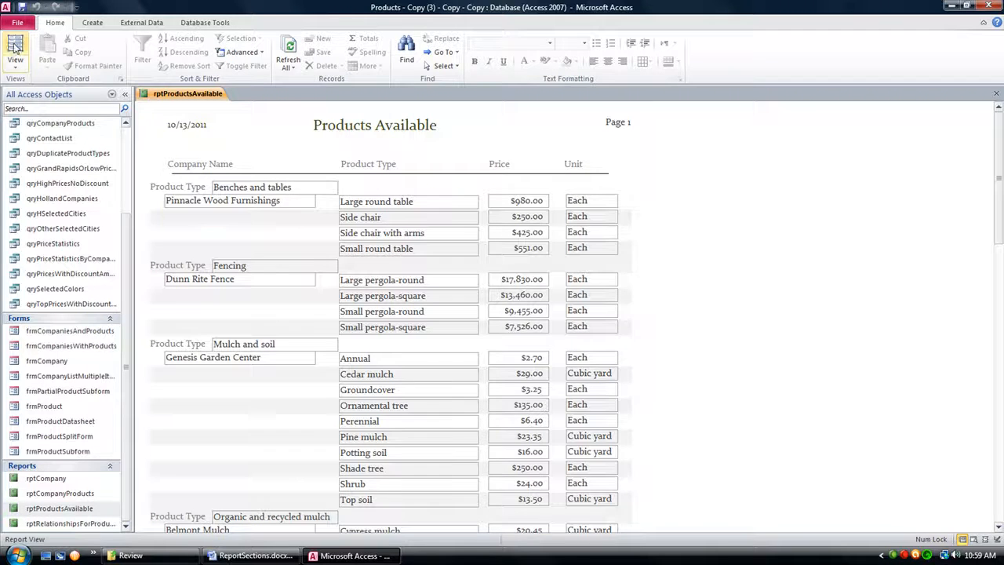
Step: In Layout View, set the border style of the product type text box in the group header to Transparent
left_click(15, 47)
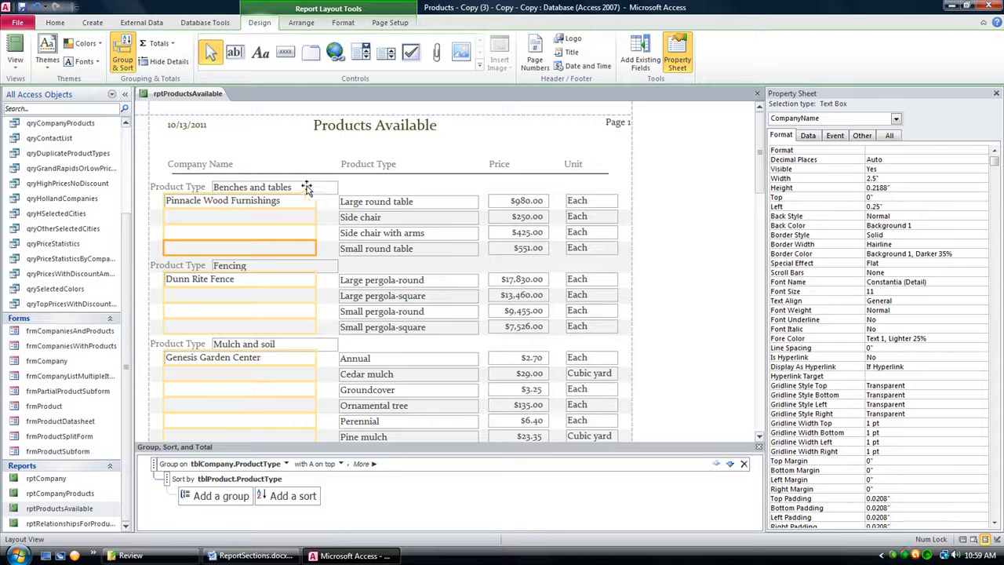
left_click(283, 183)
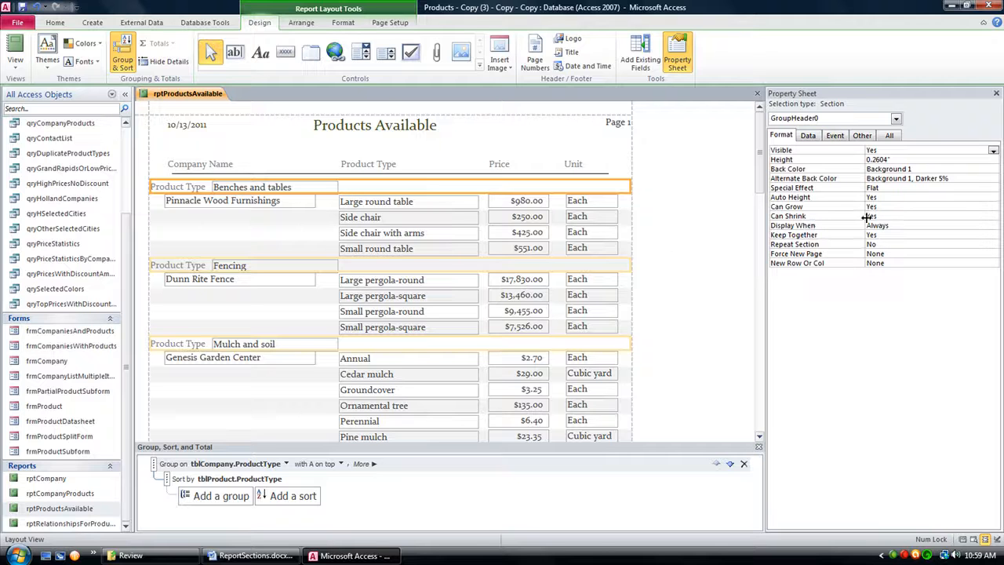
left_click(330, 190)
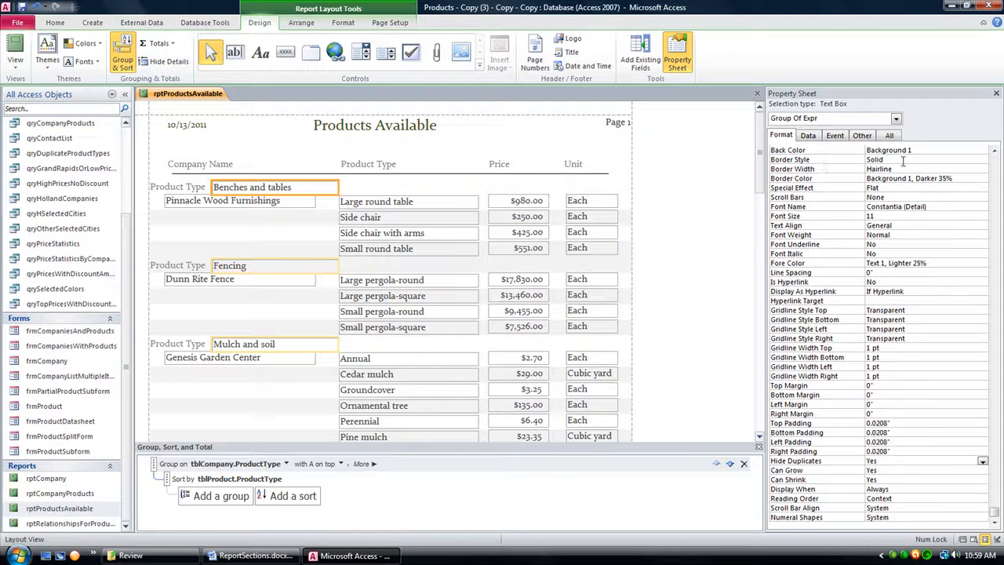
left_click(867, 160)
left_click(984, 160)
left_click(885, 169)
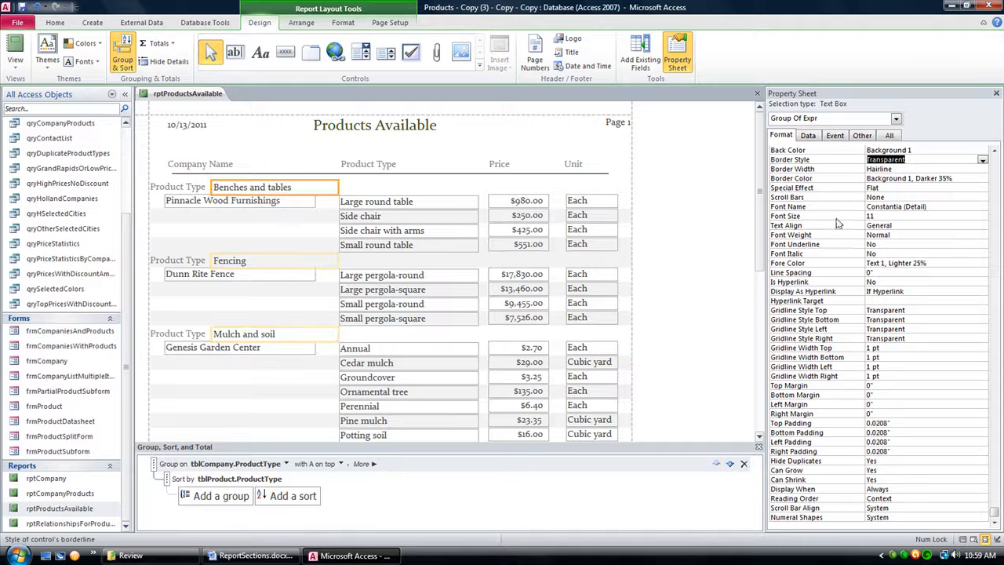
Step: Set the CompanyName text box's border style to Transparent
left_click(232, 203)
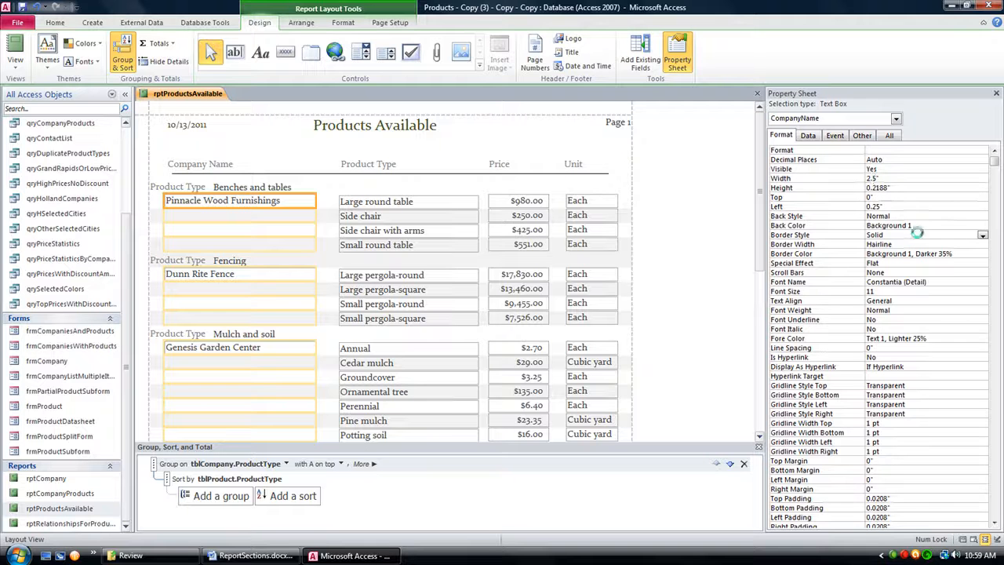
left_click(964, 237)
left_click(982, 236)
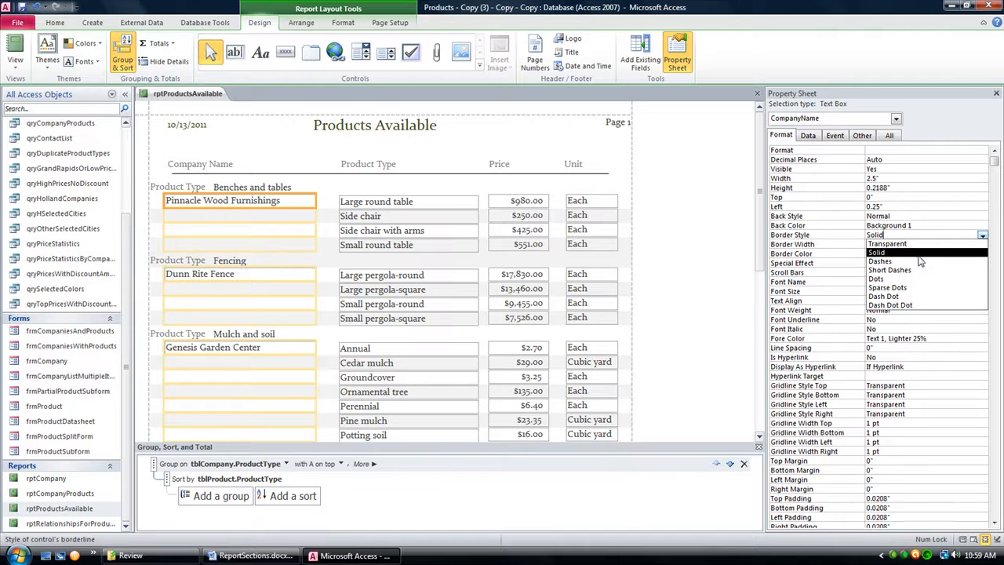
left_click(886, 243)
Step: Set the border style of the tblProduct.ProductType text box in the detail rows to Transparent
left_click(414, 193)
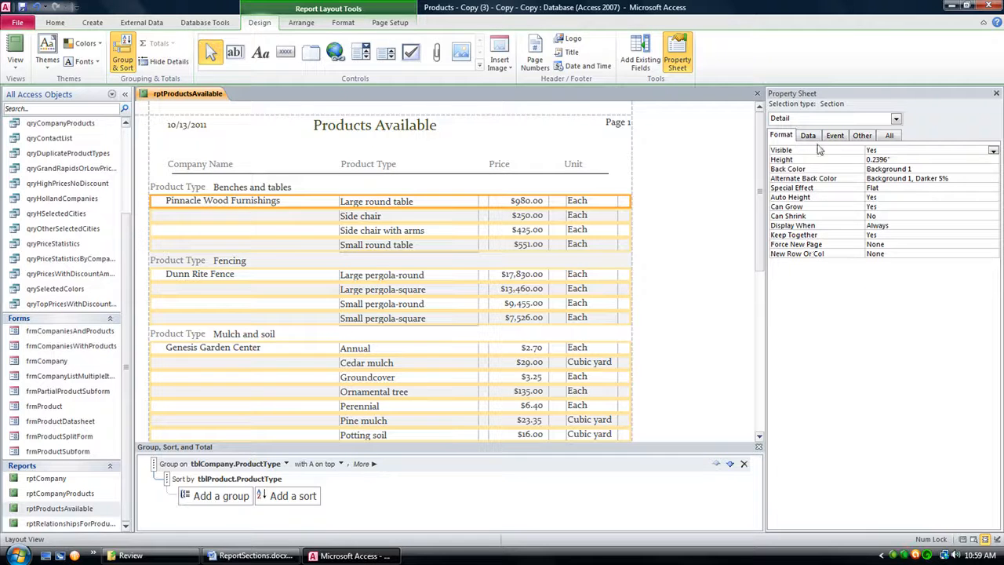
left_click(406, 204)
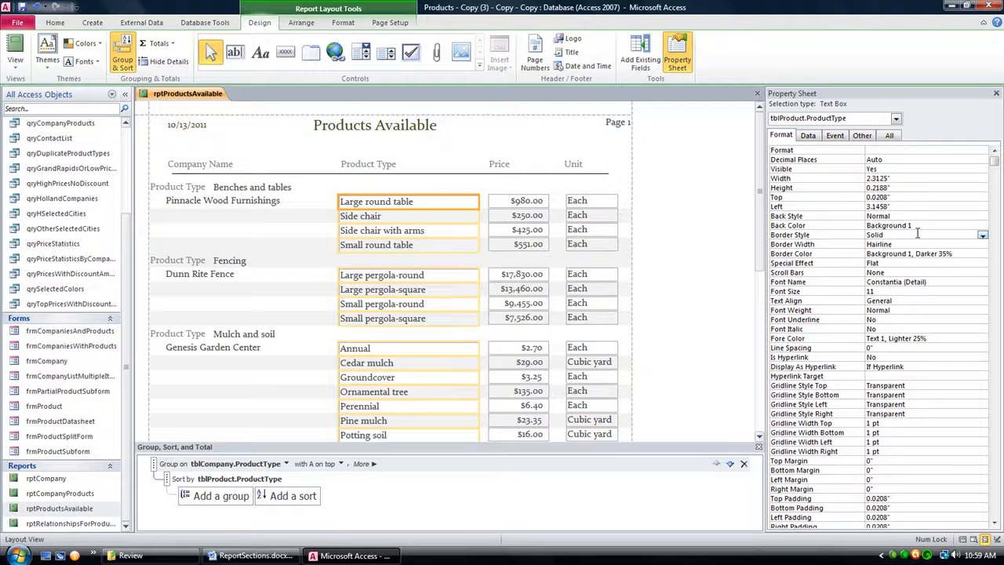
left_click(956, 235)
left_click(982, 236)
left_click(962, 244)
Step: Set the border style of the Price and Unit text boxes to Transparent
left_click(510, 202)
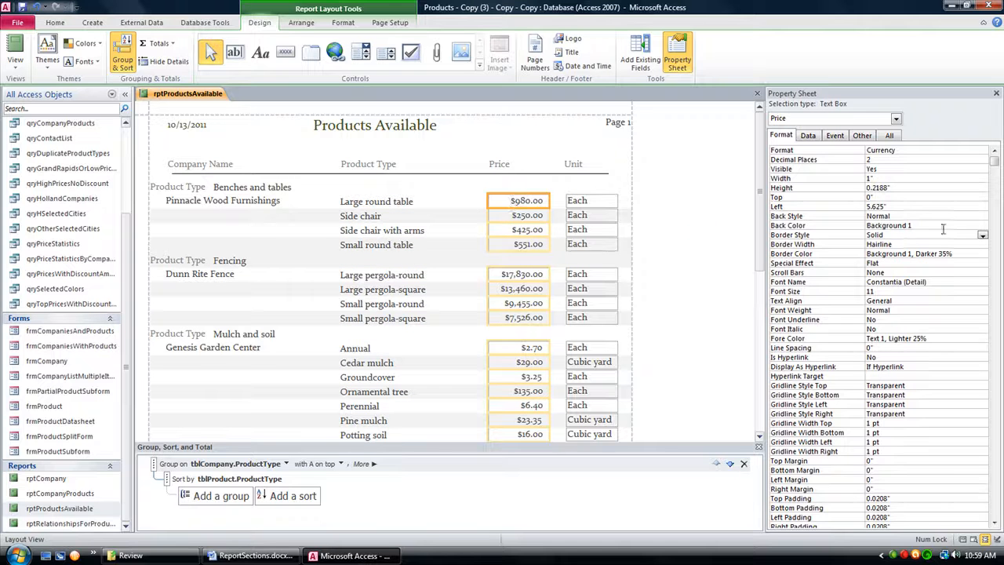
left_click(913, 236)
left_click(982, 236)
left_click(963, 245)
left_click(601, 201)
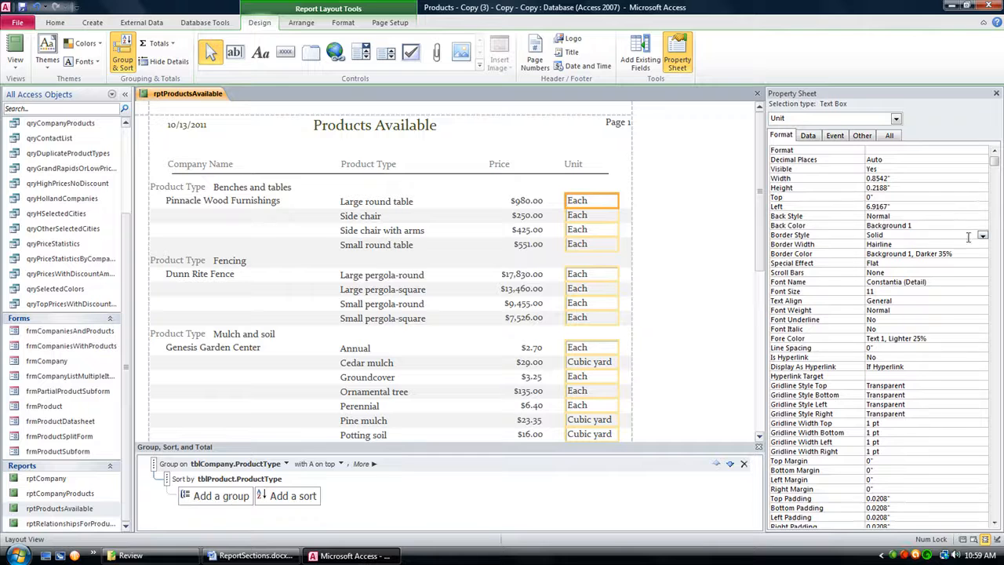
left_click(982, 235)
left_click(951, 245)
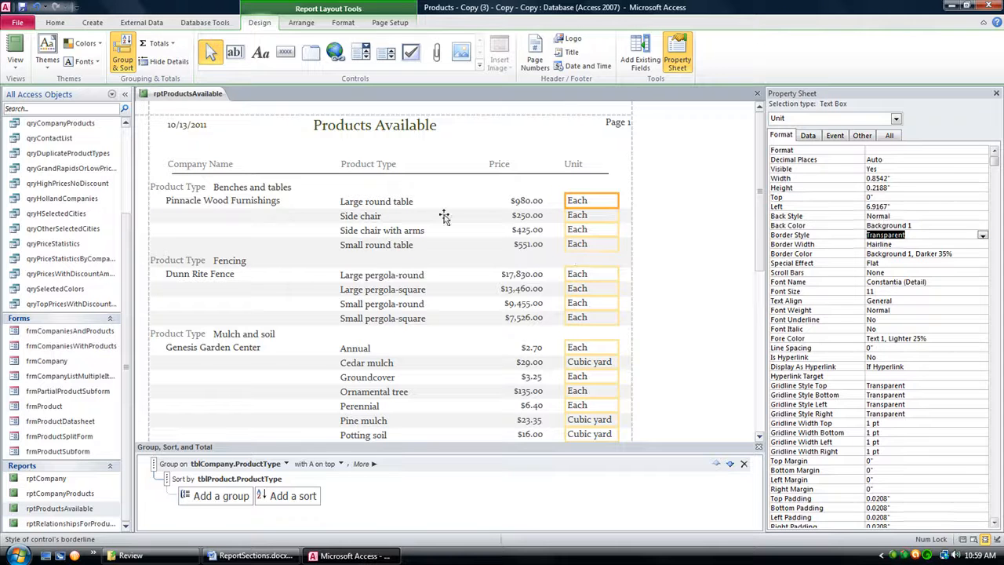
left_click(259, 222)
left_click(408, 221)
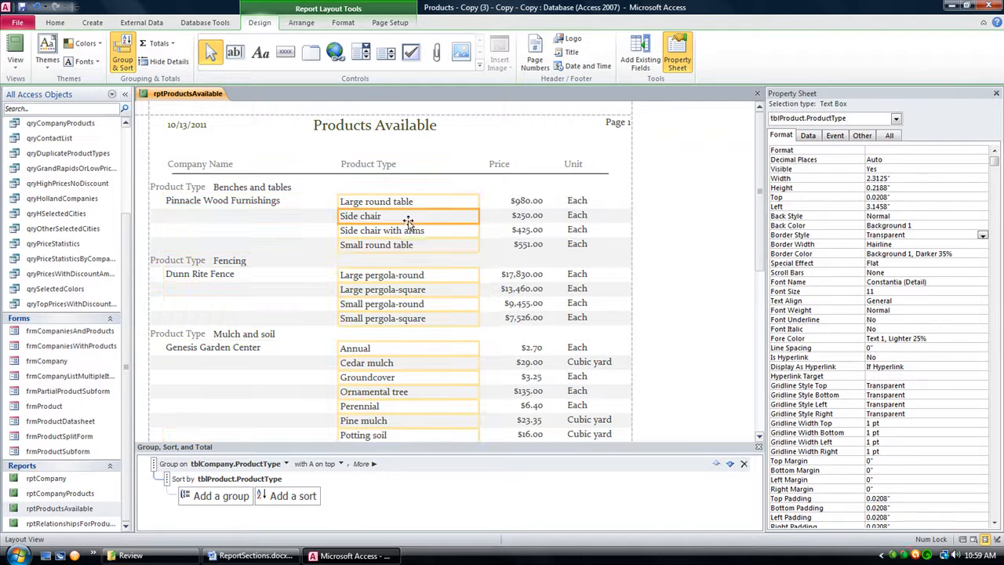
left_click(691, 249)
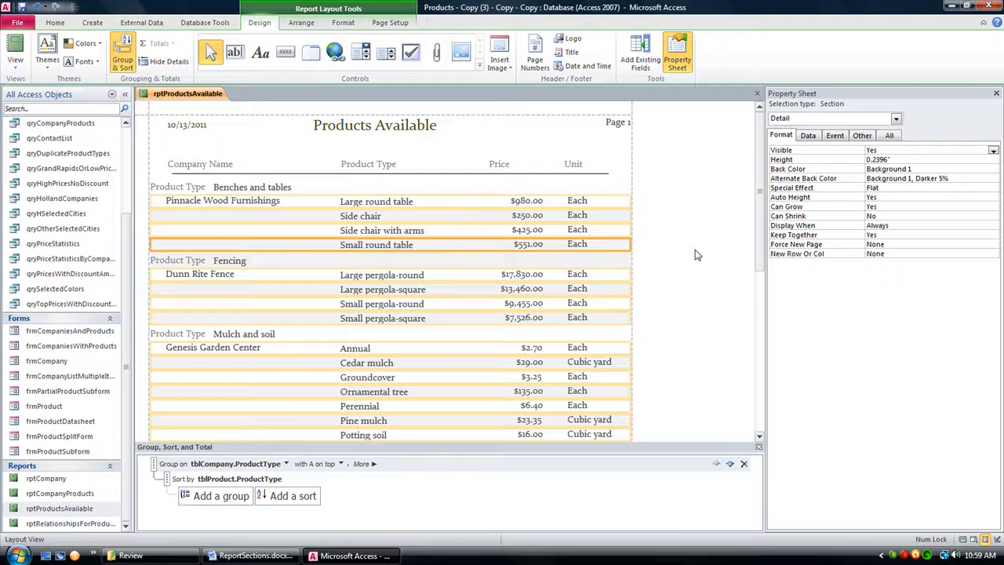
left_click(460, 190)
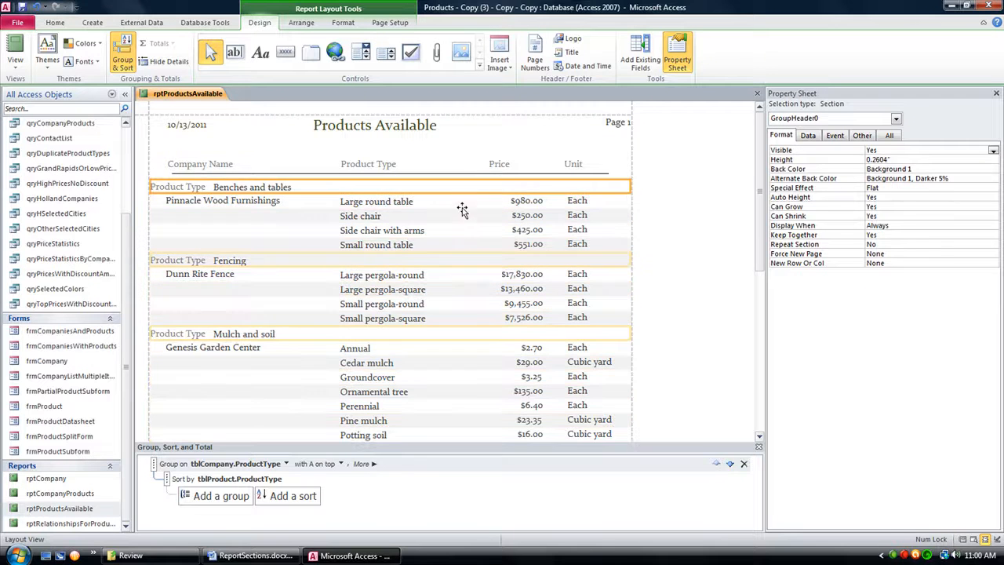
left_click(464, 216)
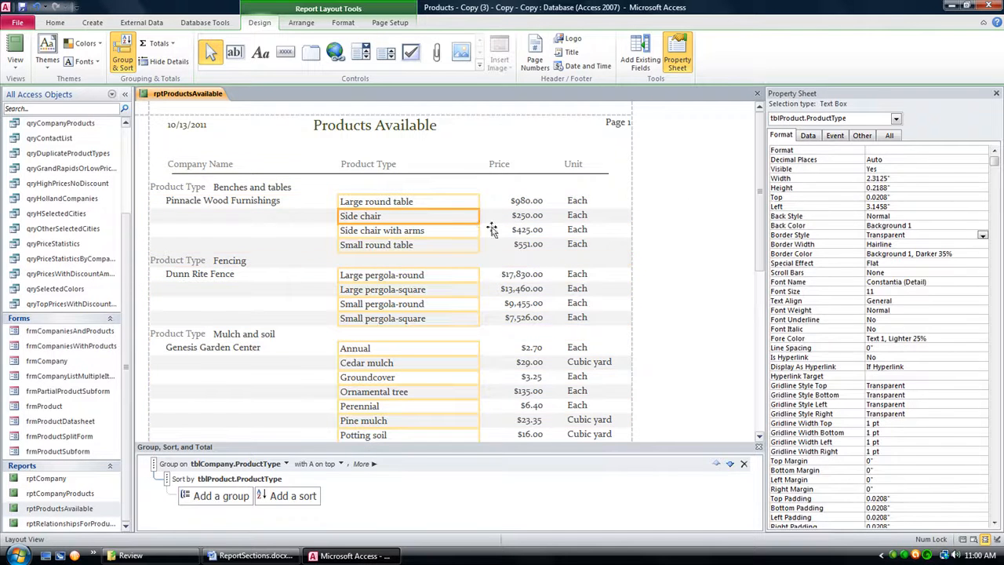
Step: Remove the shading from alternating detail rows by setting the Detail section's alternate row color to No Color
left_click(666, 257)
left_click(743, 252)
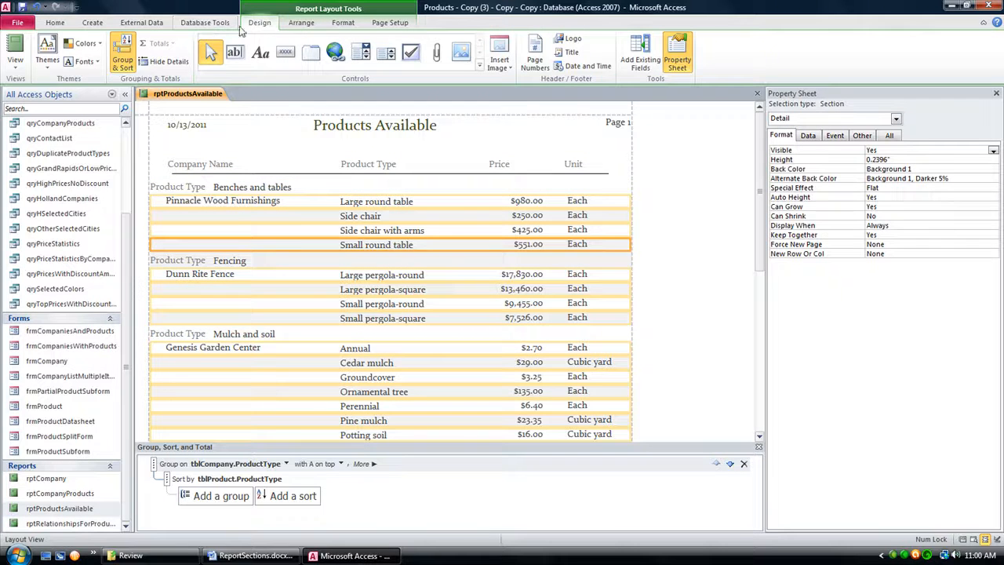
left_click(343, 23)
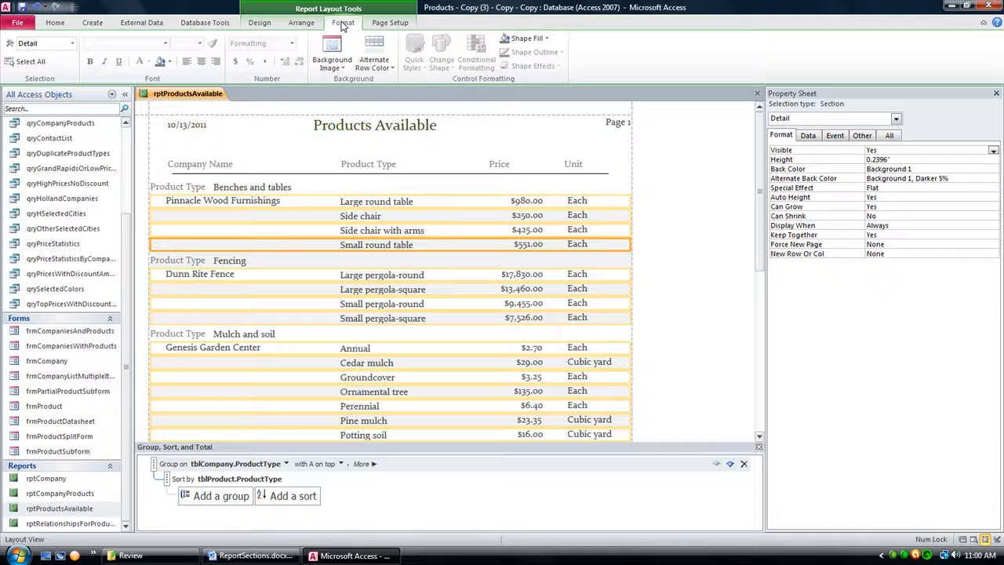
left_click(301, 24)
left_click(260, 23)
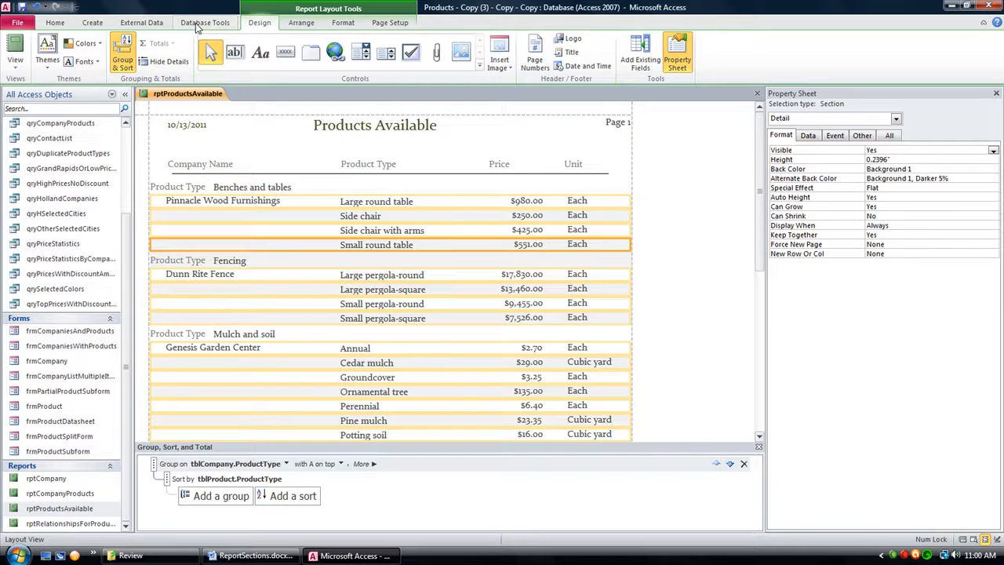
left_click(198, 24)
left_click(160, 24)
left_click(92, 25)
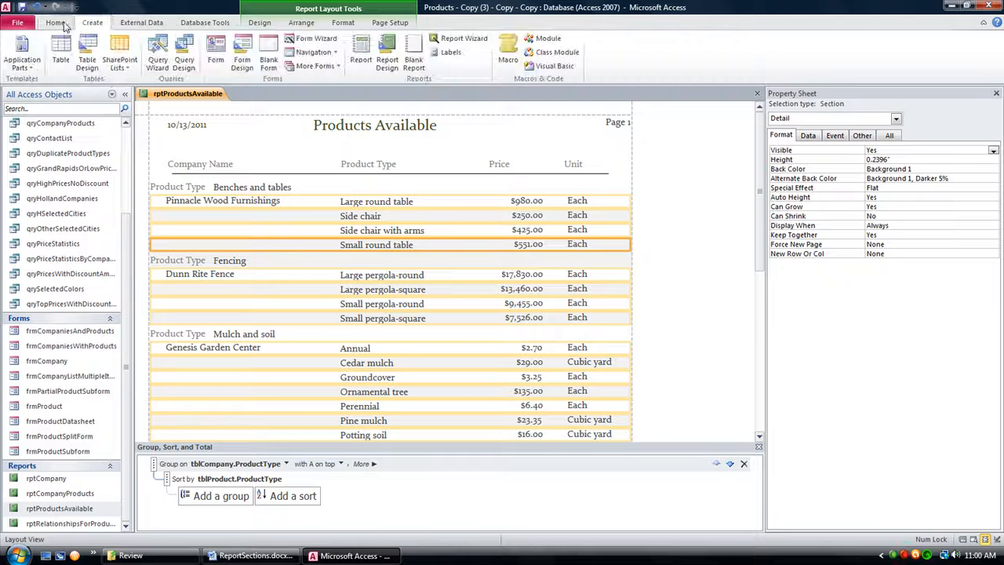
left_click(57, 25)
left_click(335, 28)
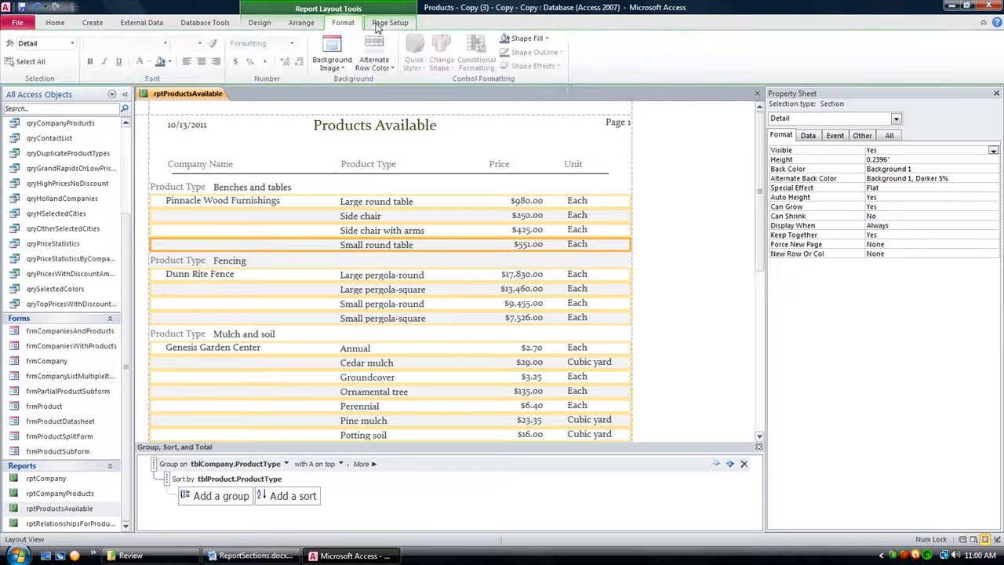
left_click(372, 29)
left_click(338, 26)
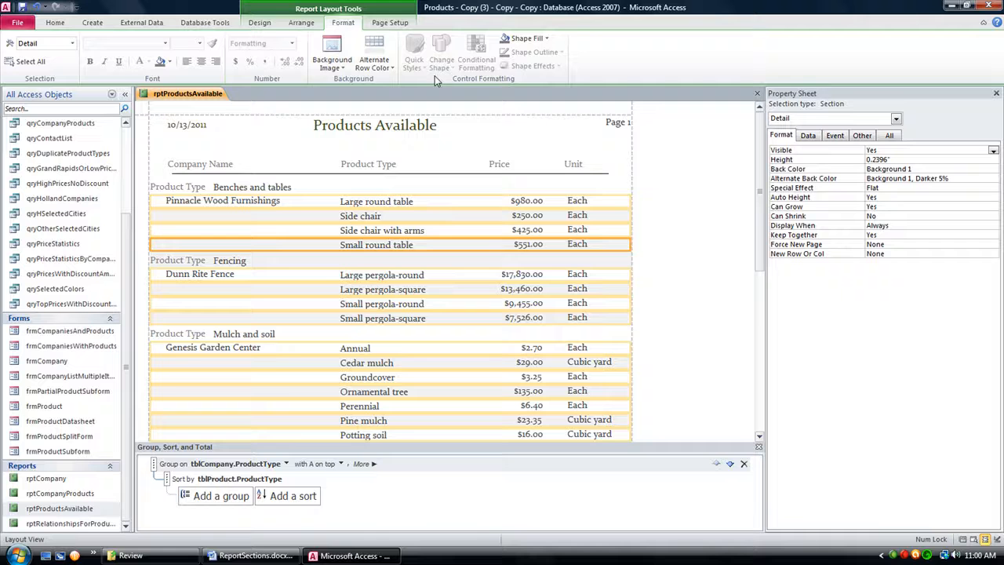
left_click(386, 68)
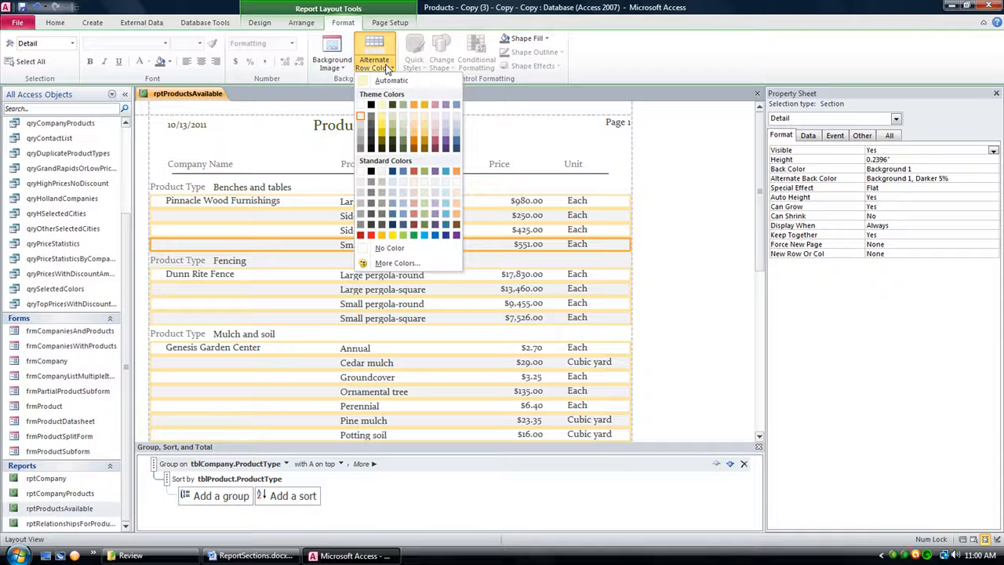
left_click(389, 248)
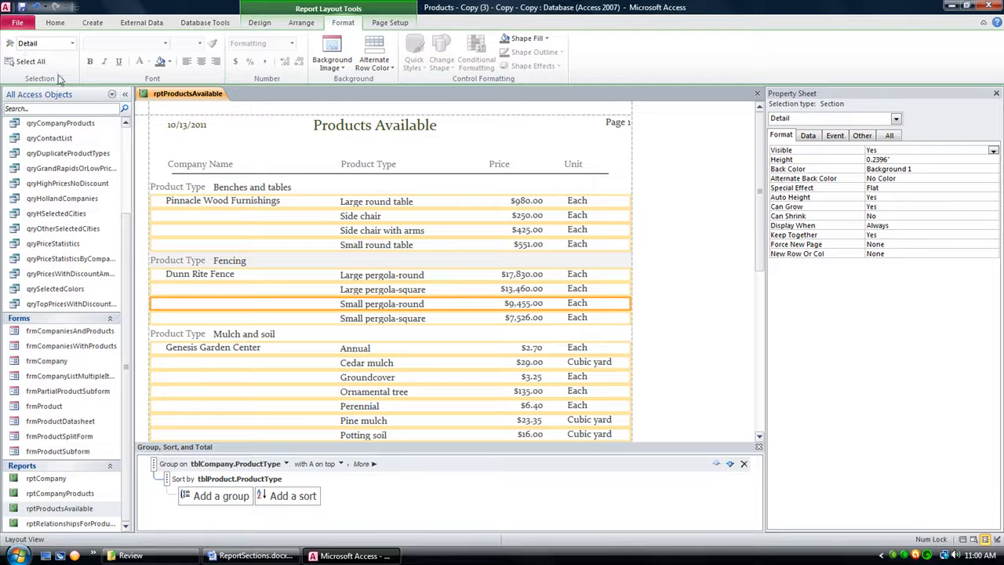
Step: Set the alternate row color of the product type group header section to No Color
left_click(298, 271)
left_click(409, 265)
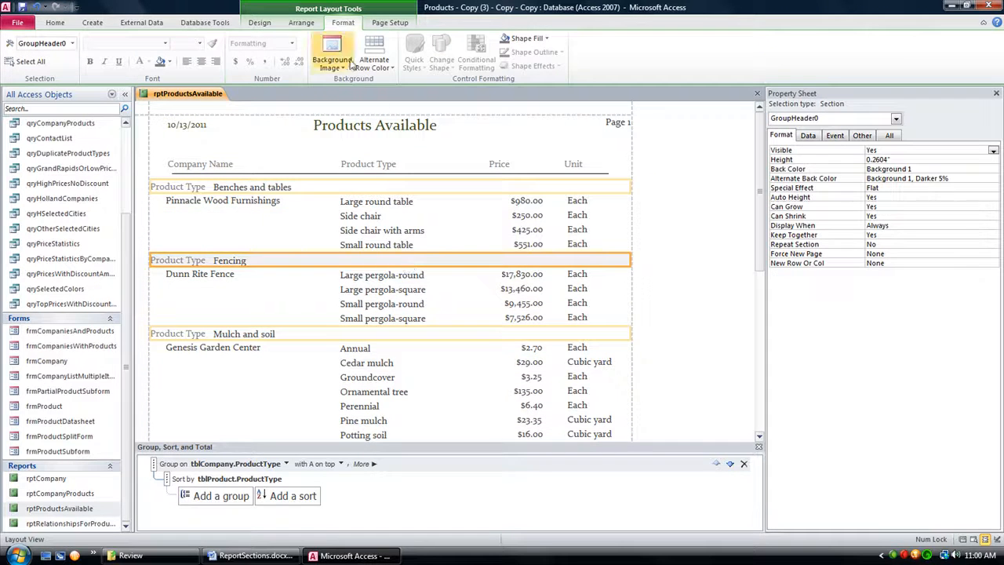
left_click(387, 67)
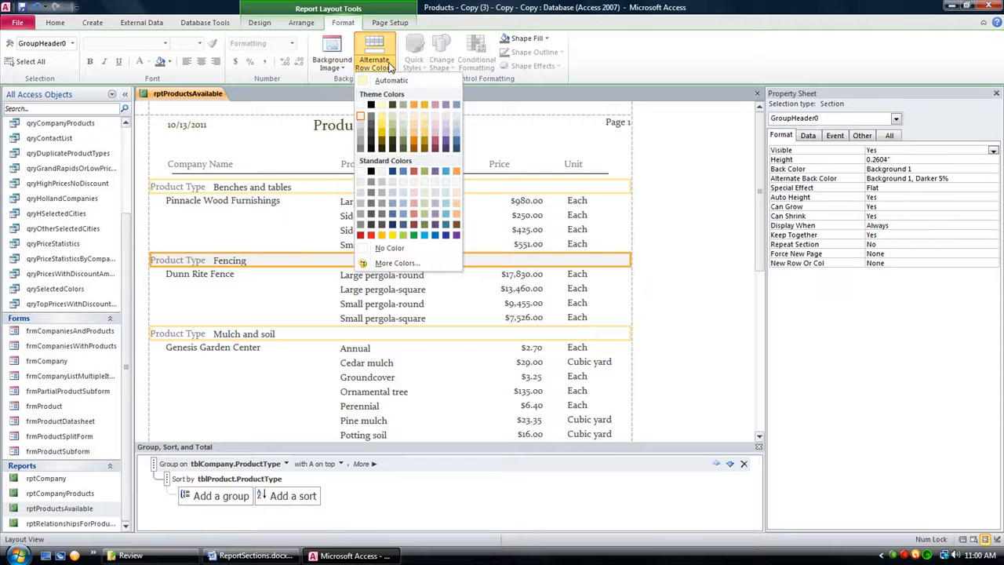
left_click(388, 248)
left_click(676, 292)
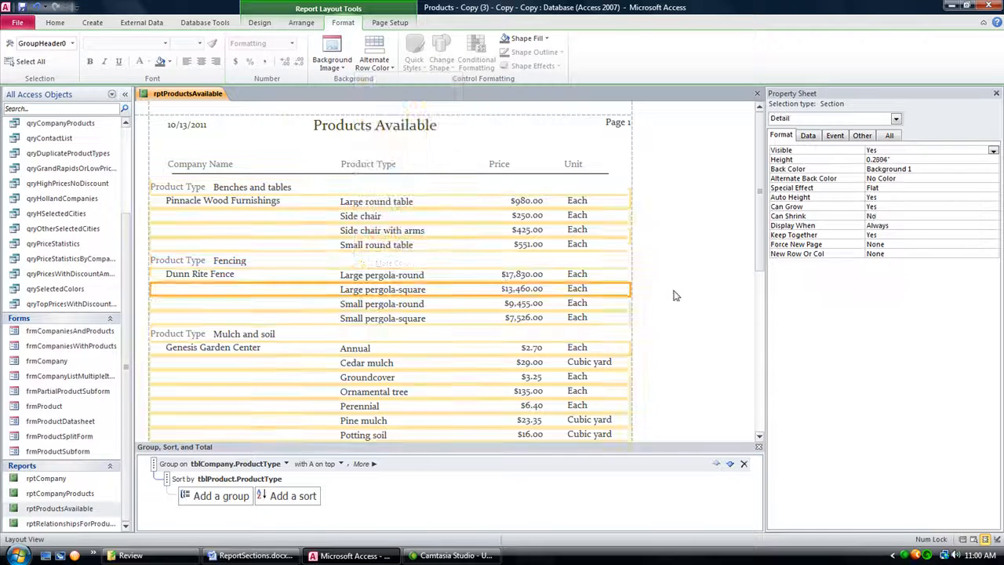
Step: Review the borderless, unshaded report in Report View and return it to Design View
left_click(527, 188)
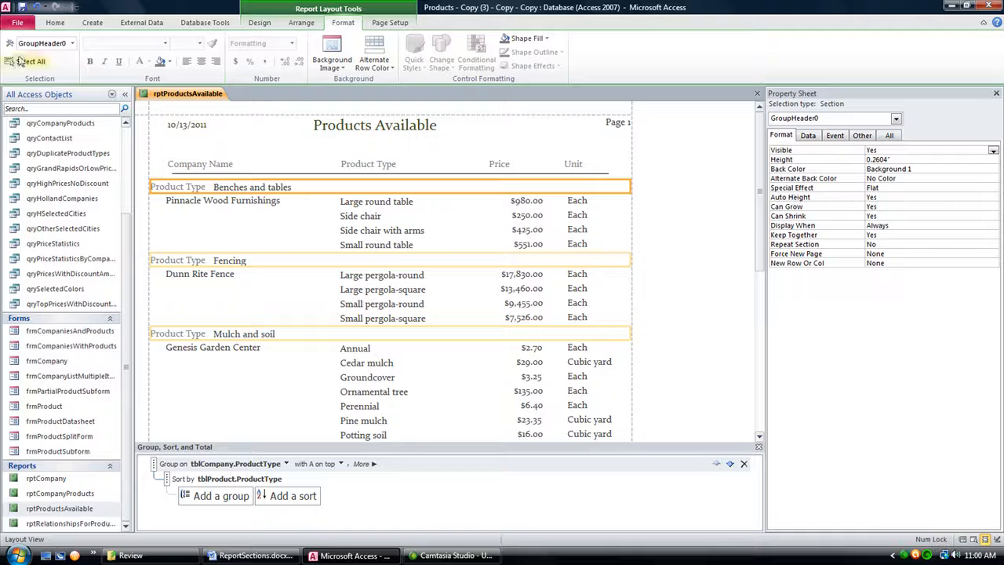
left_click(385, 22)
left_click(55, 24)
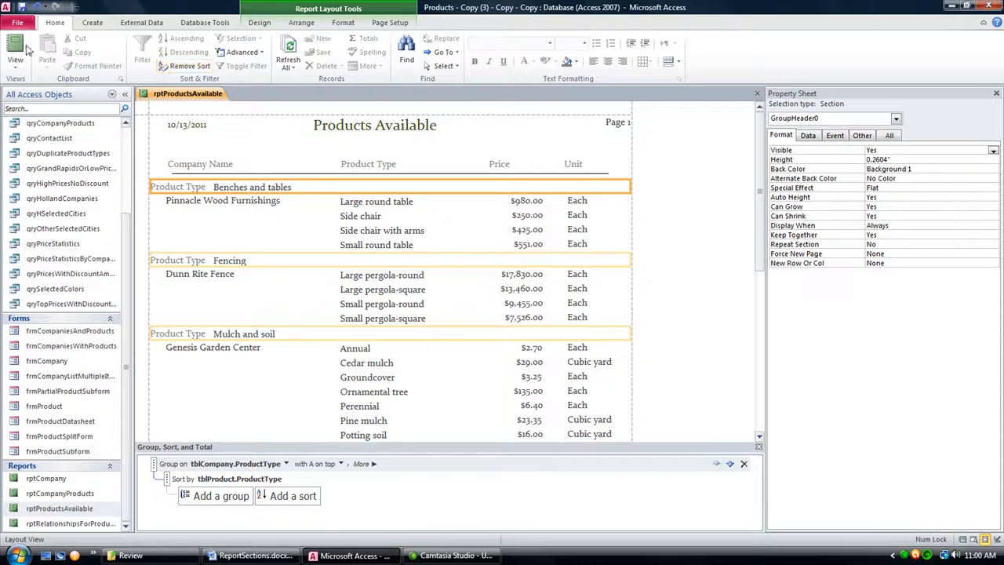
left_click(16, 46)
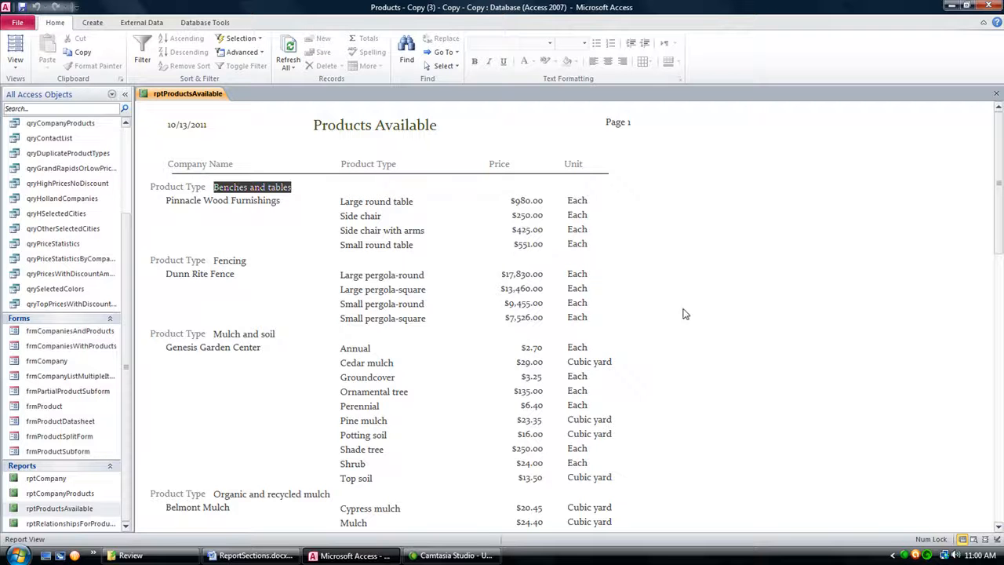
left_click_drag(999, 213, 1001, 153)
left_click(15, 67)
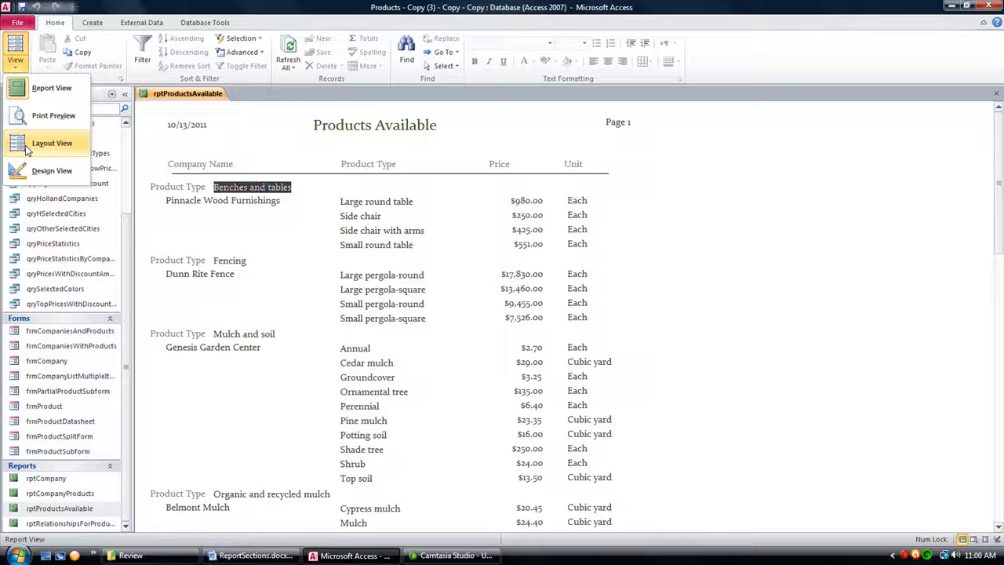
left_click(48, 170)
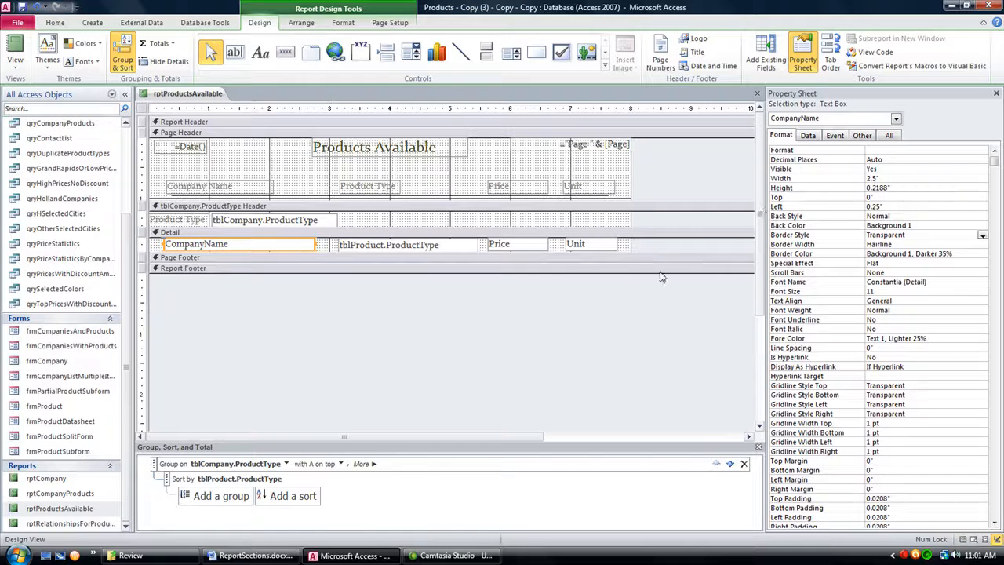